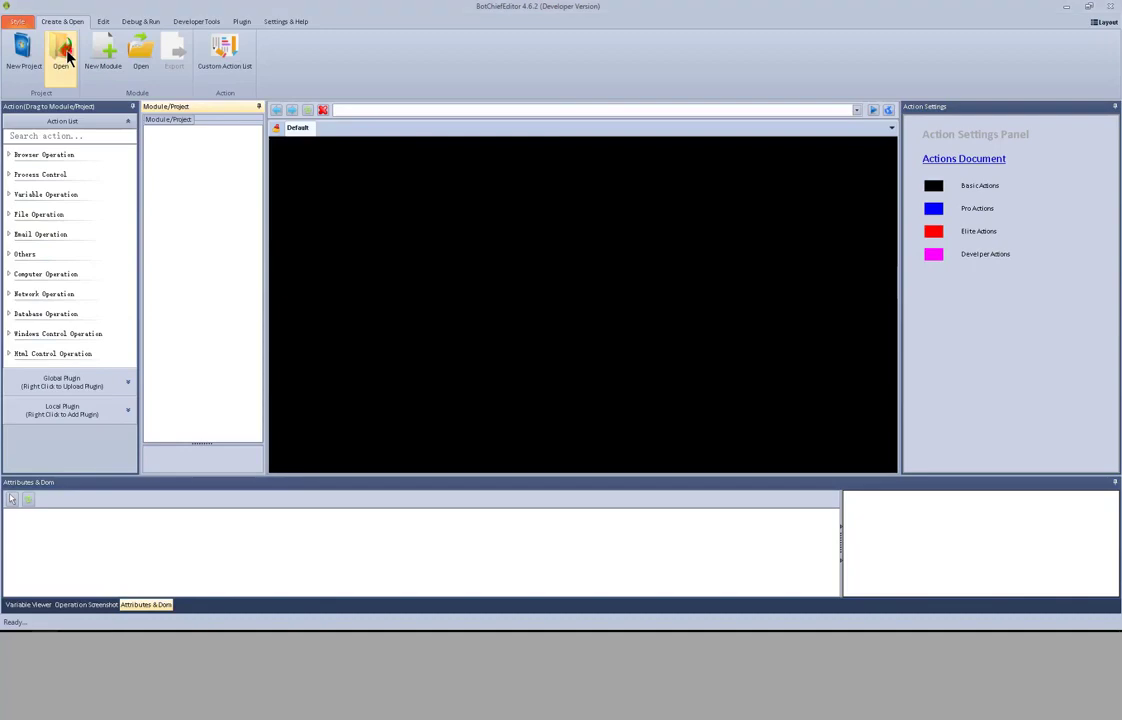
Open project.bcs and bring up the project compile settings for it
double_click(148, 106)
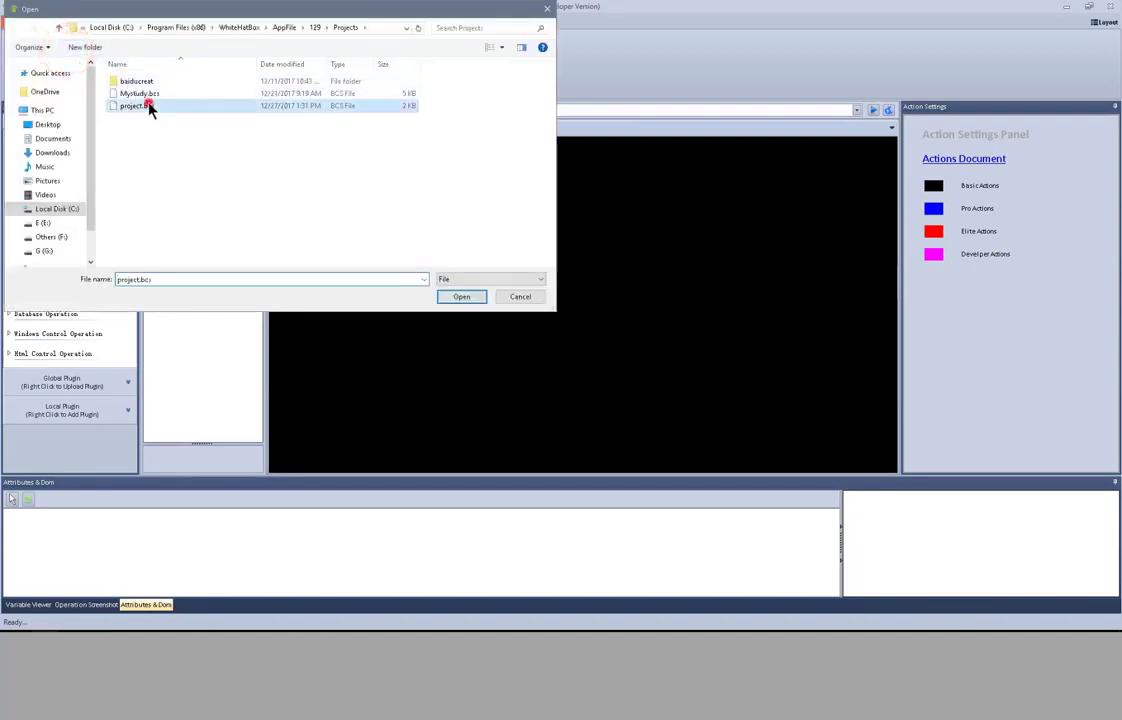
click(192, 22)
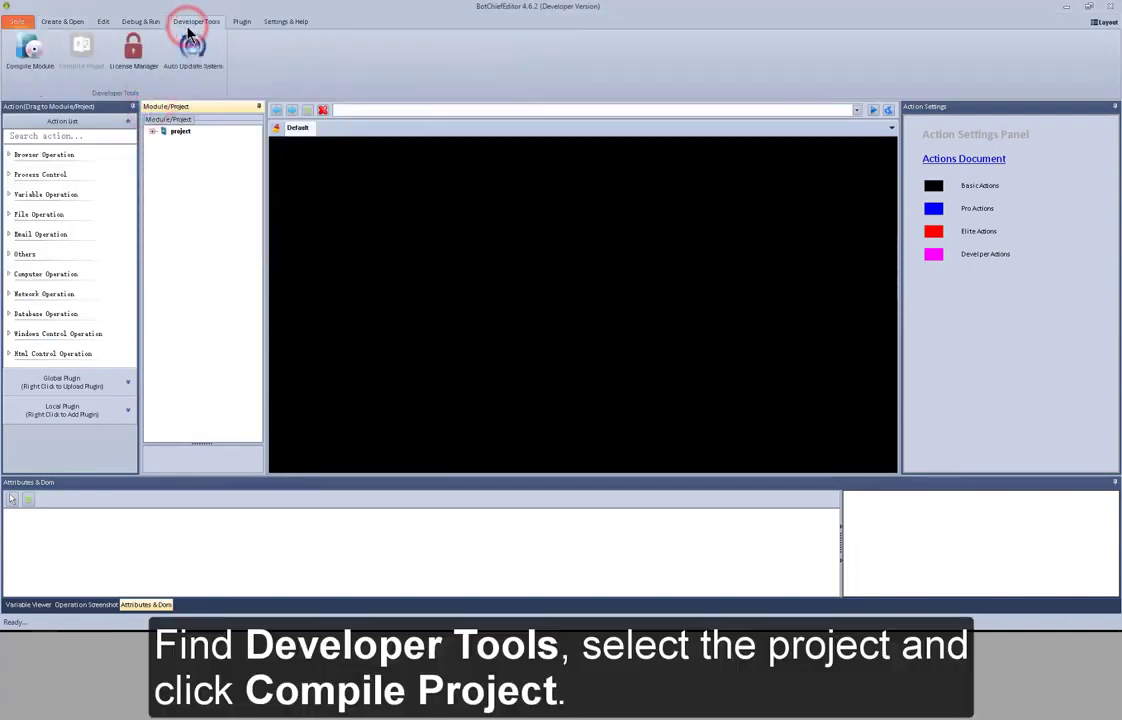
click(178, 131)
click(81, 84)
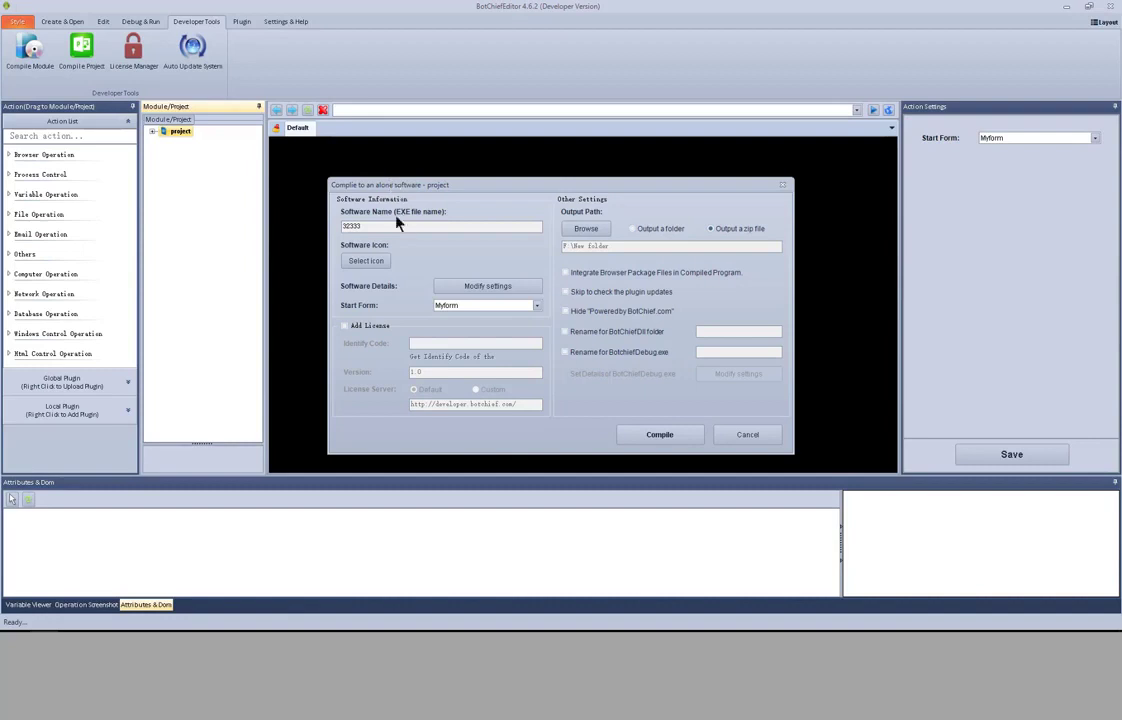
Set the software name to Myproject and use the santa icon file from the F: drive as its icon
double_click(352, 226)
text(Myproject)
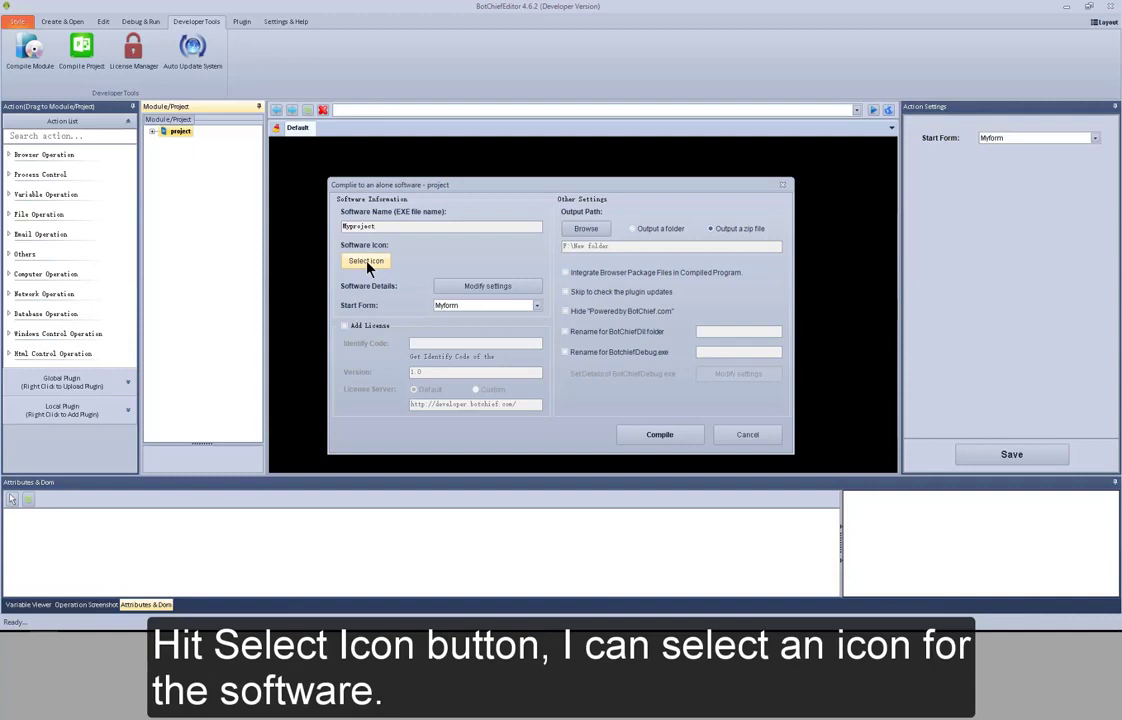
click(366, 261)
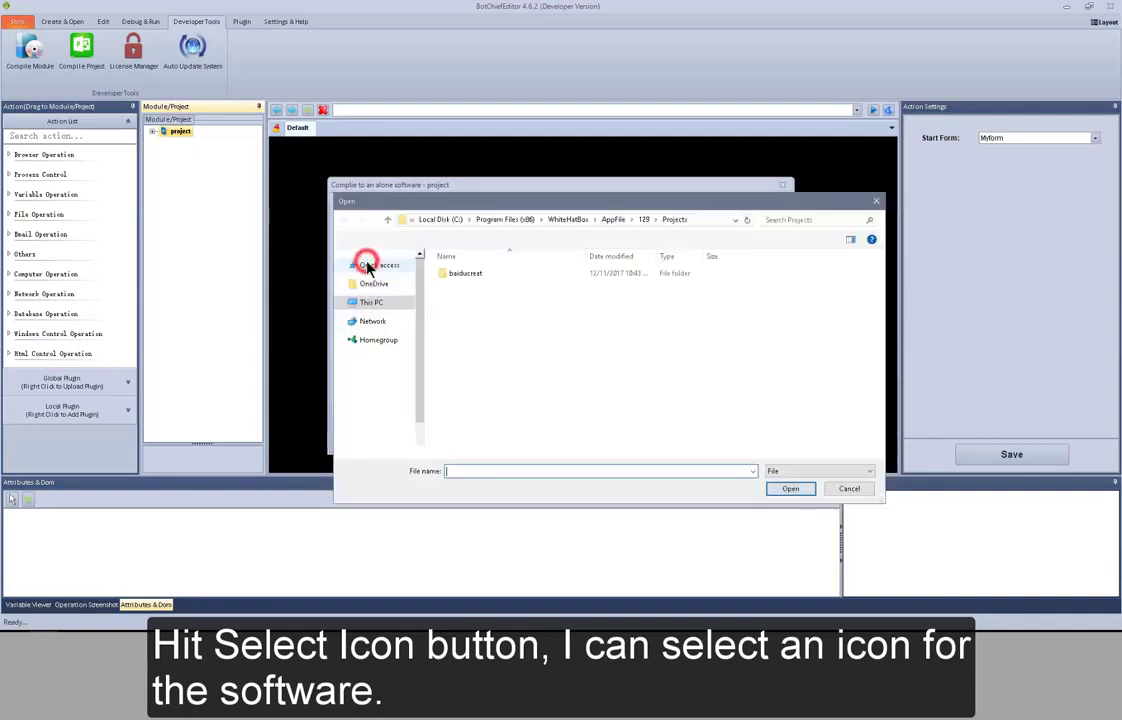
click(380, 428)
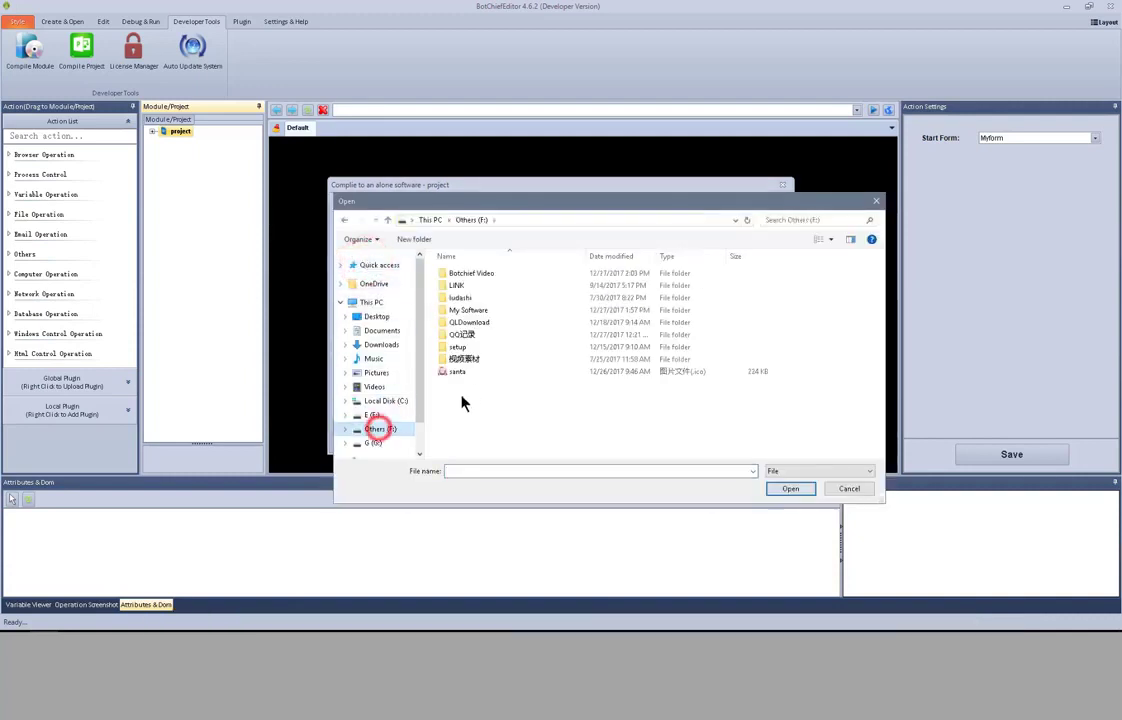
double_click(470, 372)
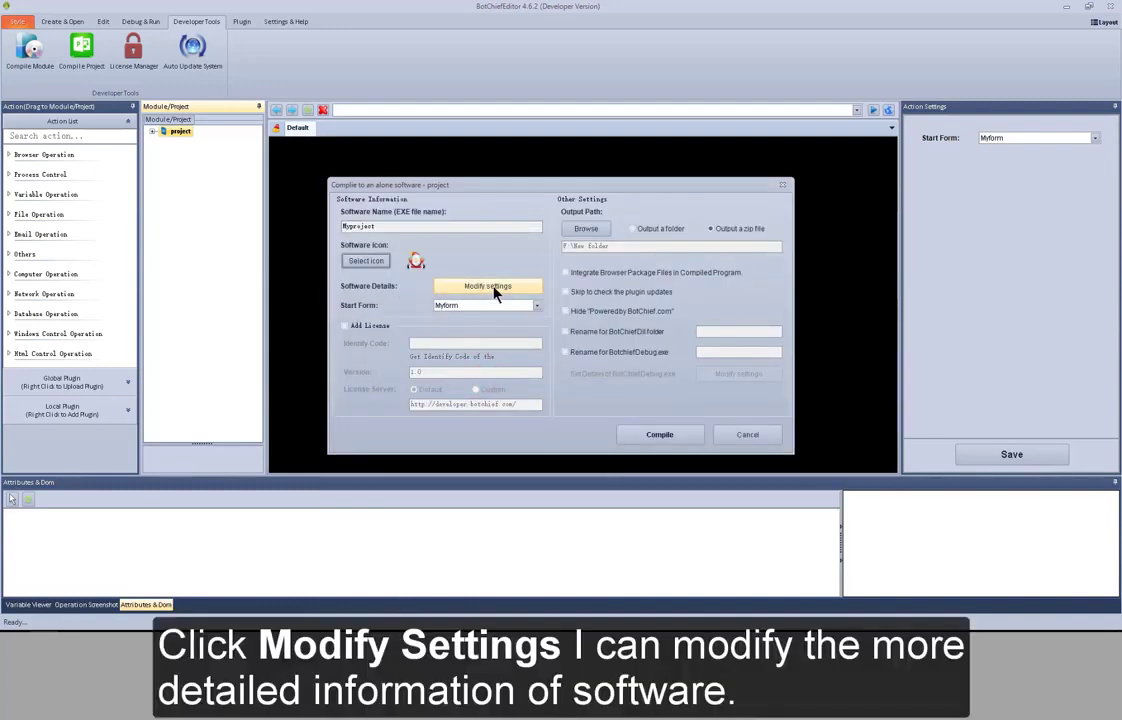
View the software details settings without changing them, and enable adding a license to the software
click(495, 289)
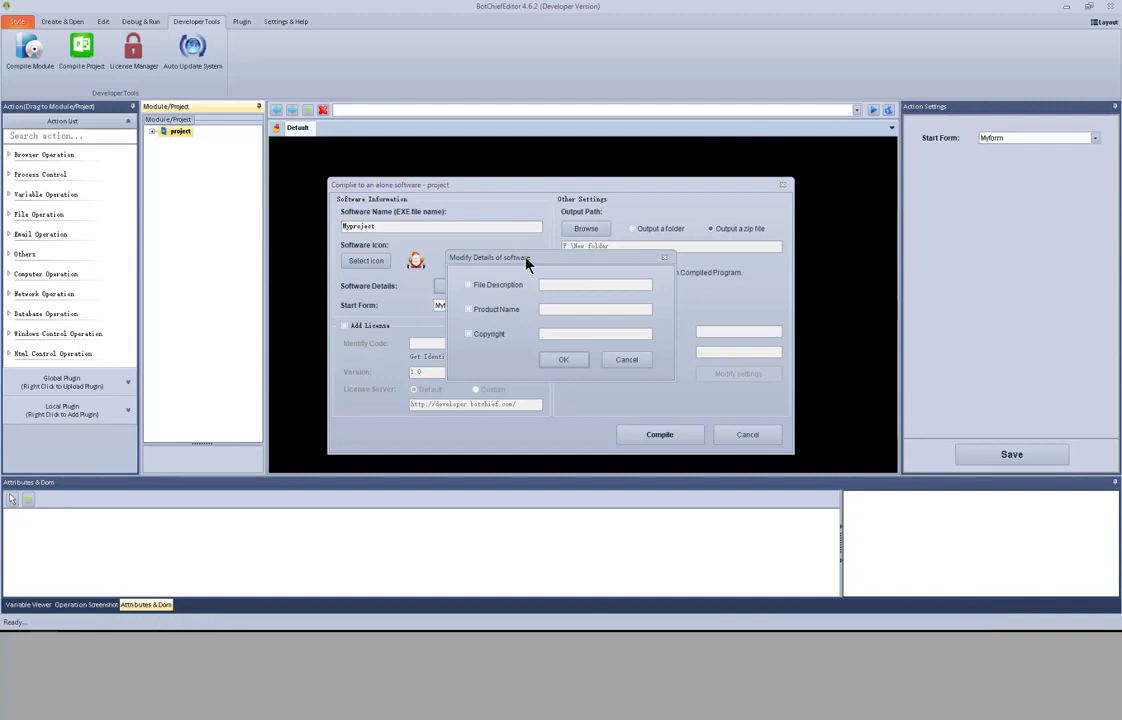
click(620, 360)
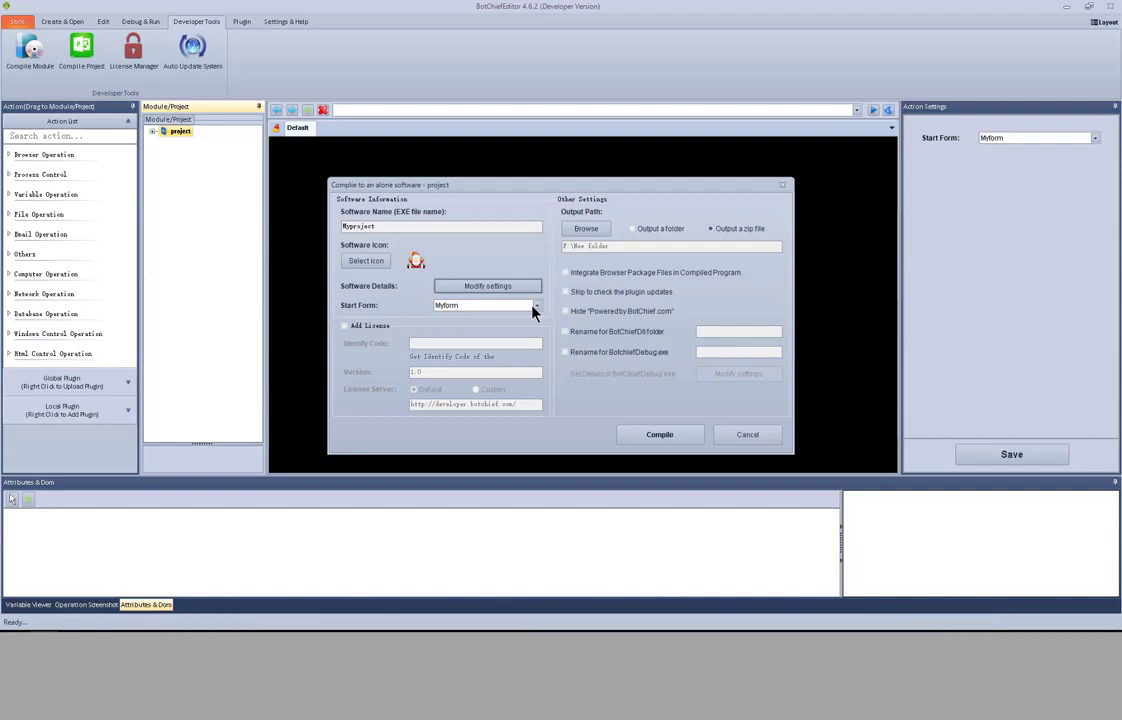
click(376, 330)
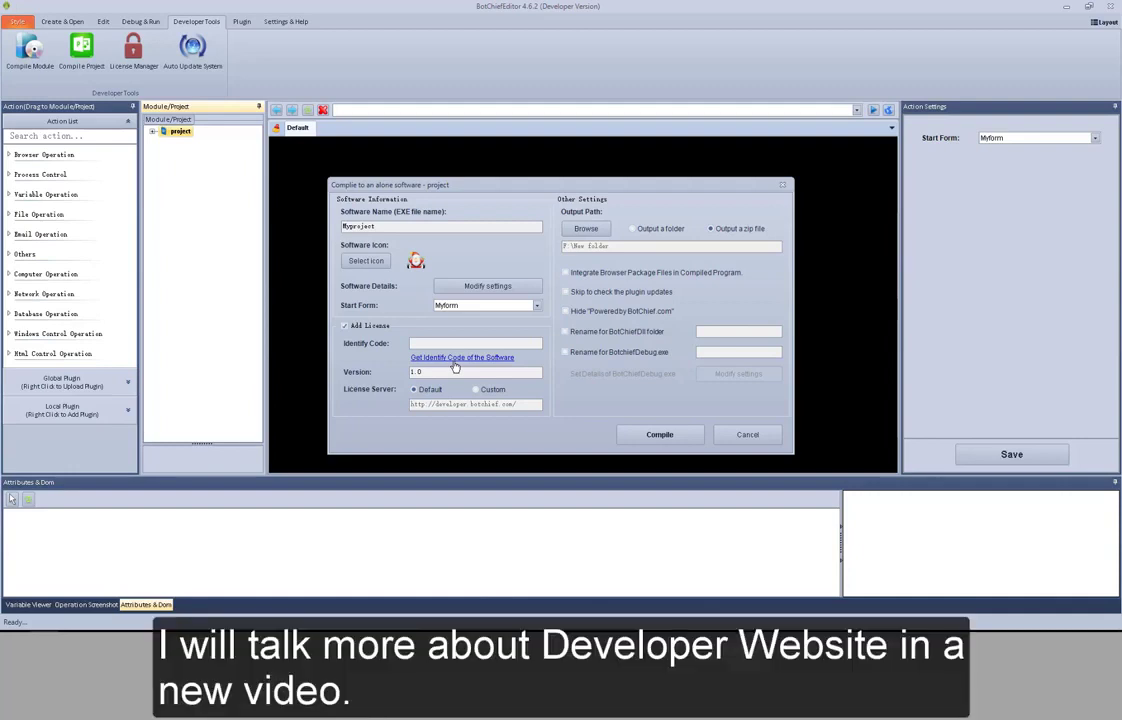
click(457, 343)
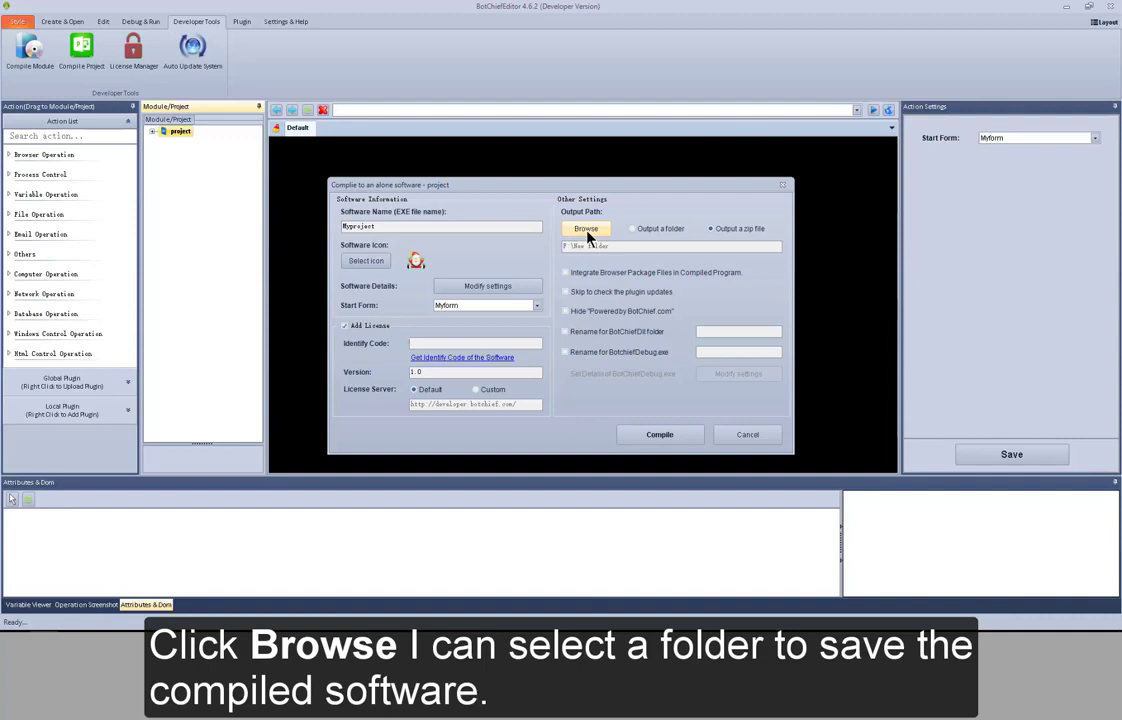
Set the output path of the compiled software to the My Software folder on the F: drive
click(587, 232)
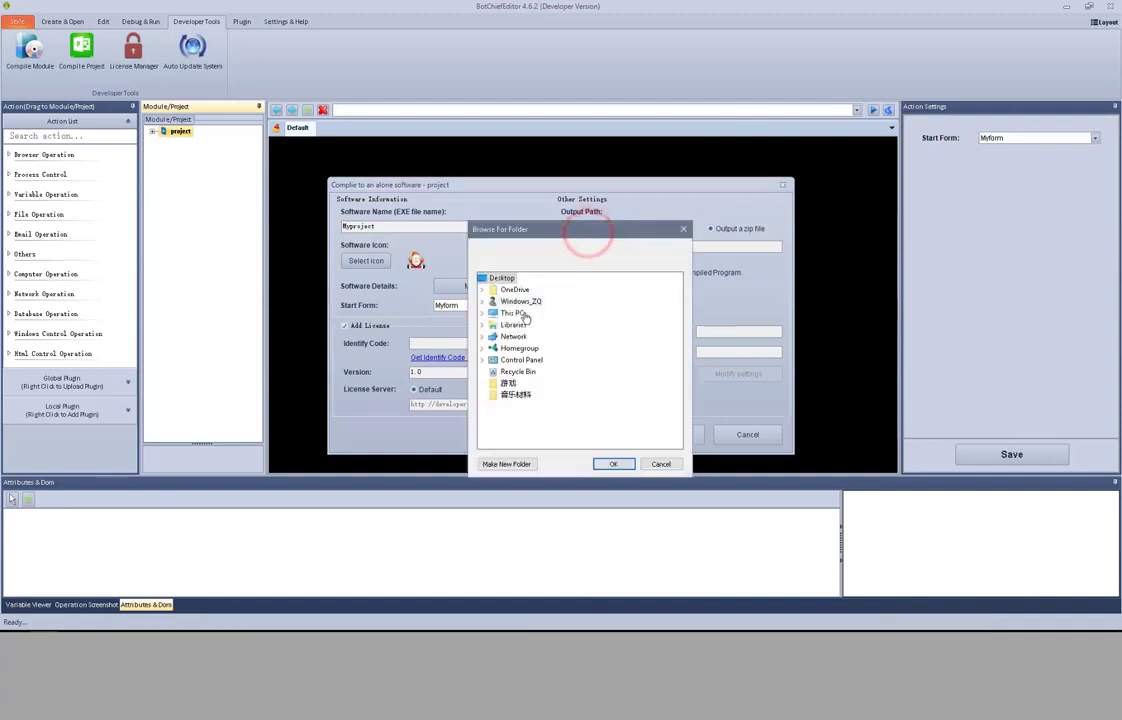
double_click(505, 314)
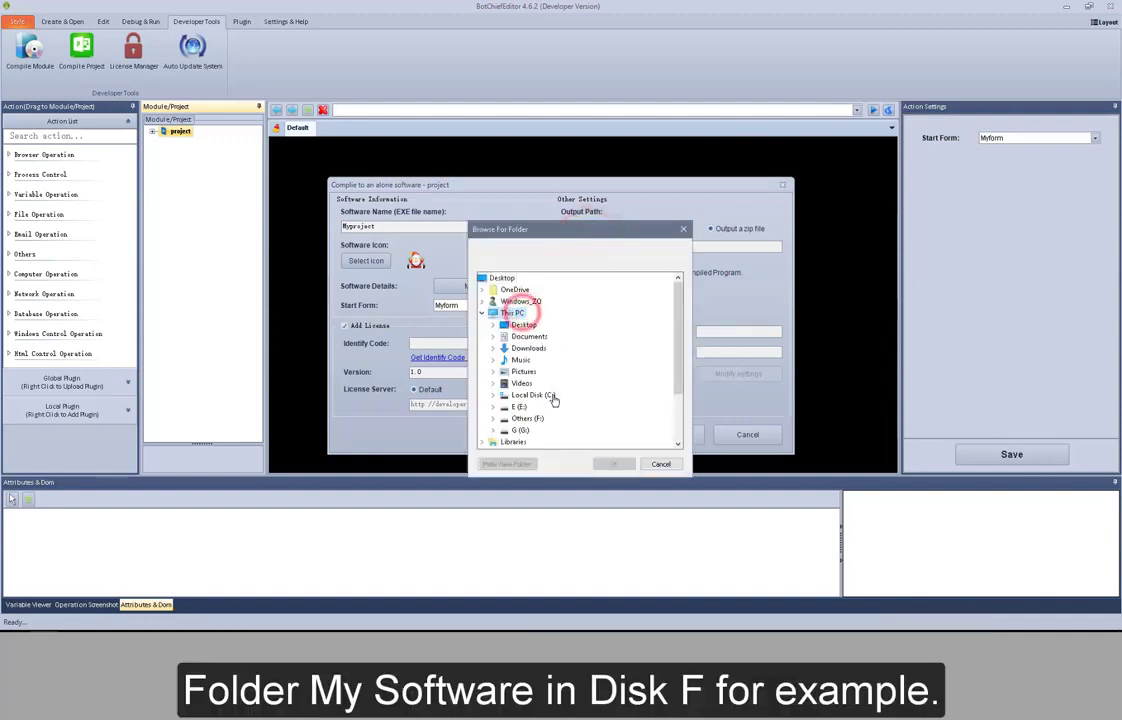
double_click(537, 420)
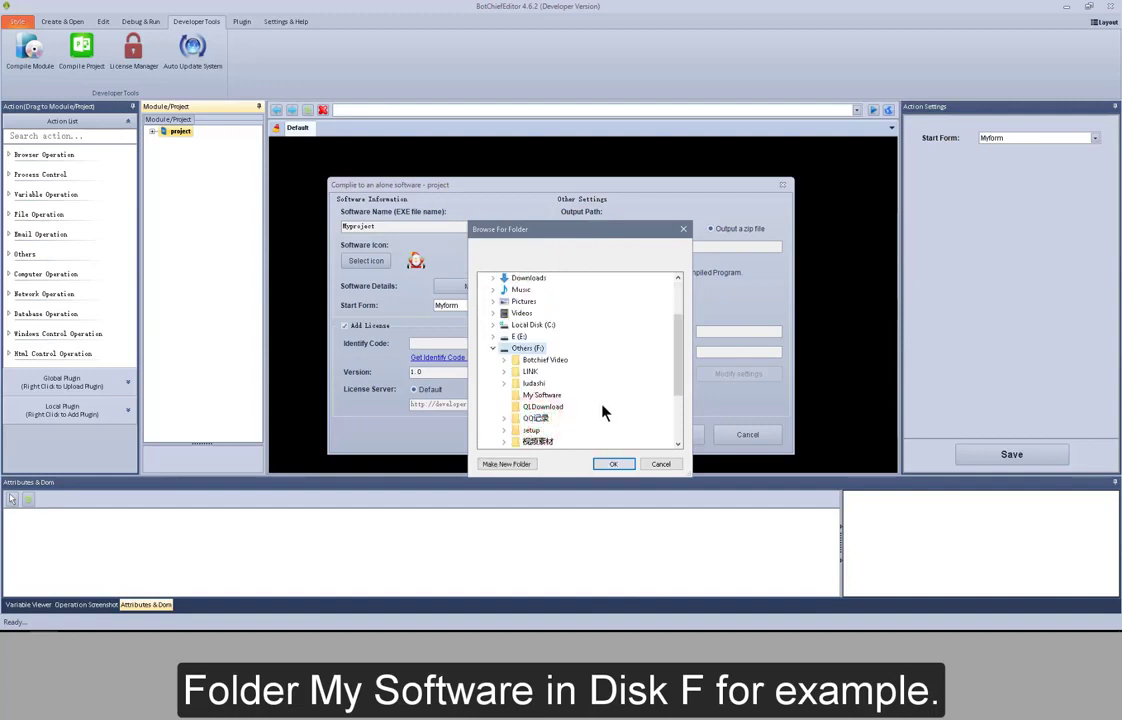
click(545, 395)
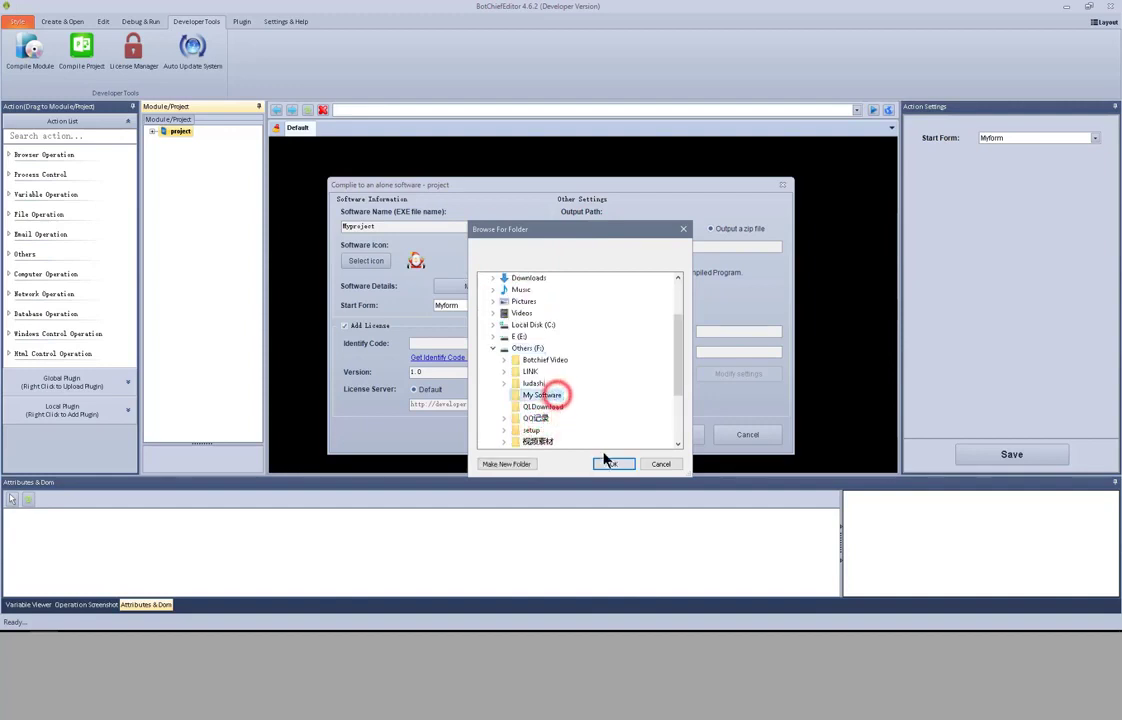
click(612, 463)
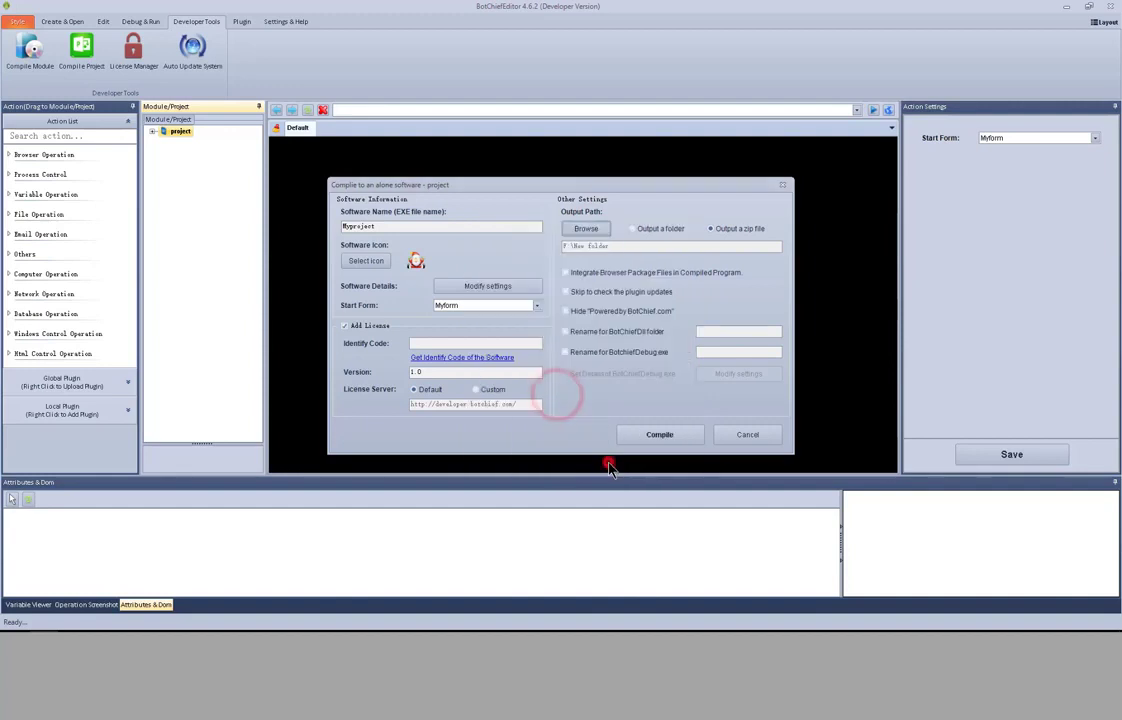
click(645, 235)
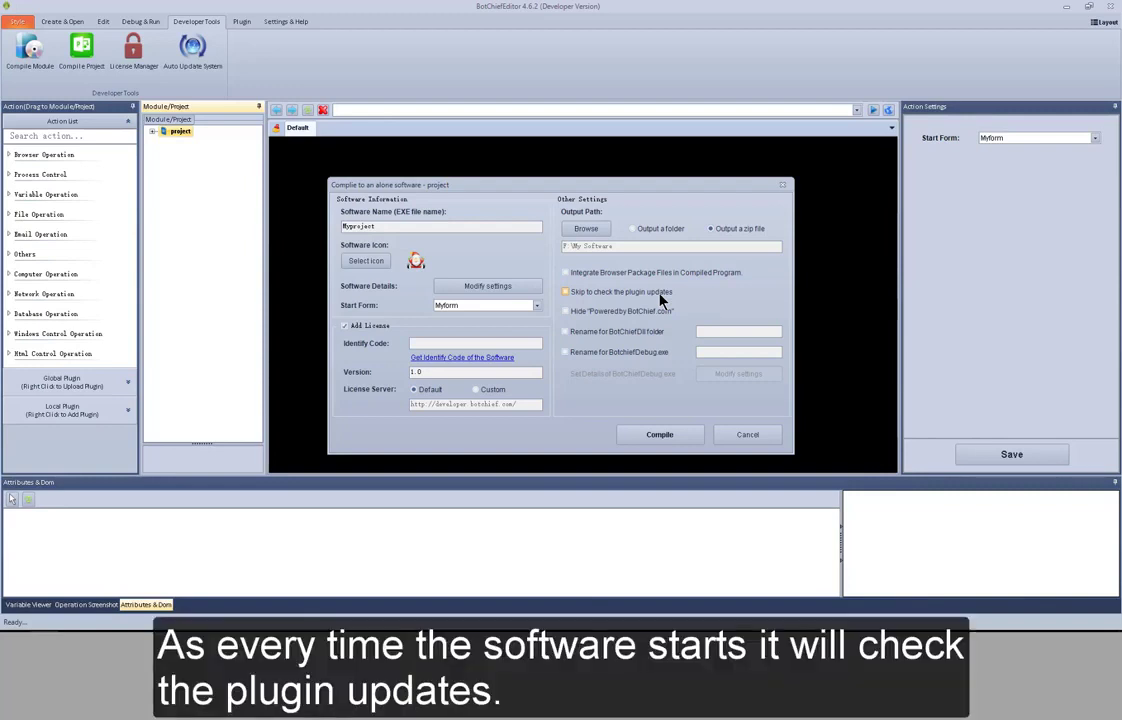
Compile the project with plugin update checks skipped, "Powered by BotChief.com" hidden and no license added
click(659, 293)
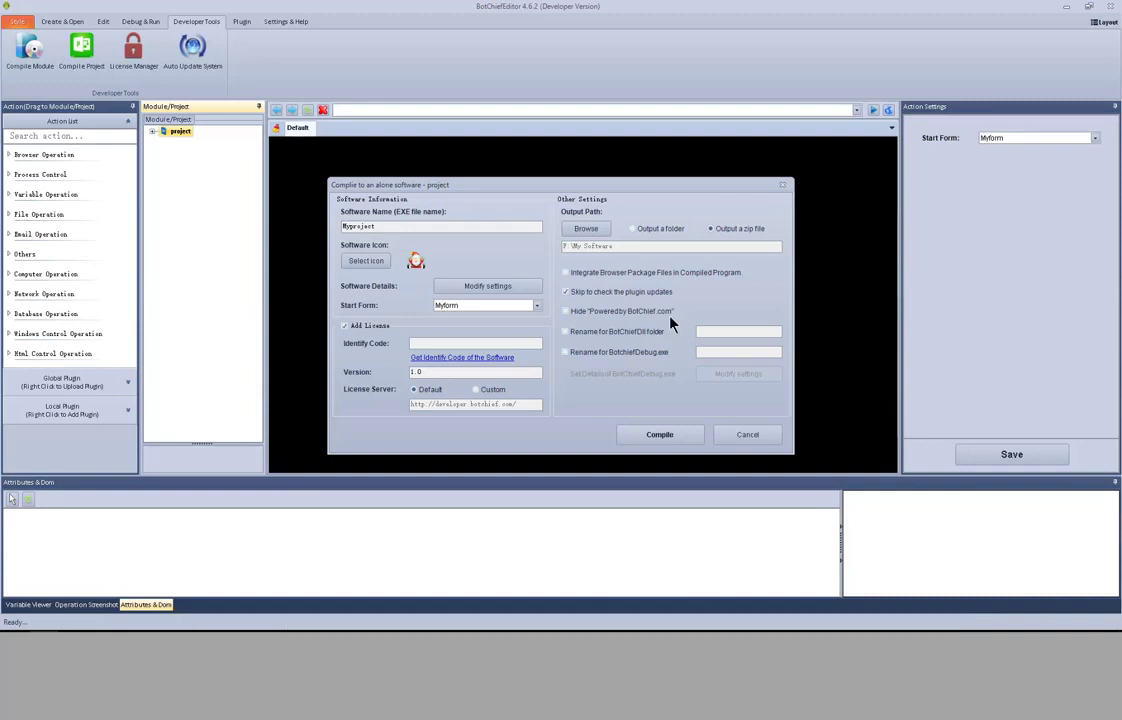
click(651, 313)
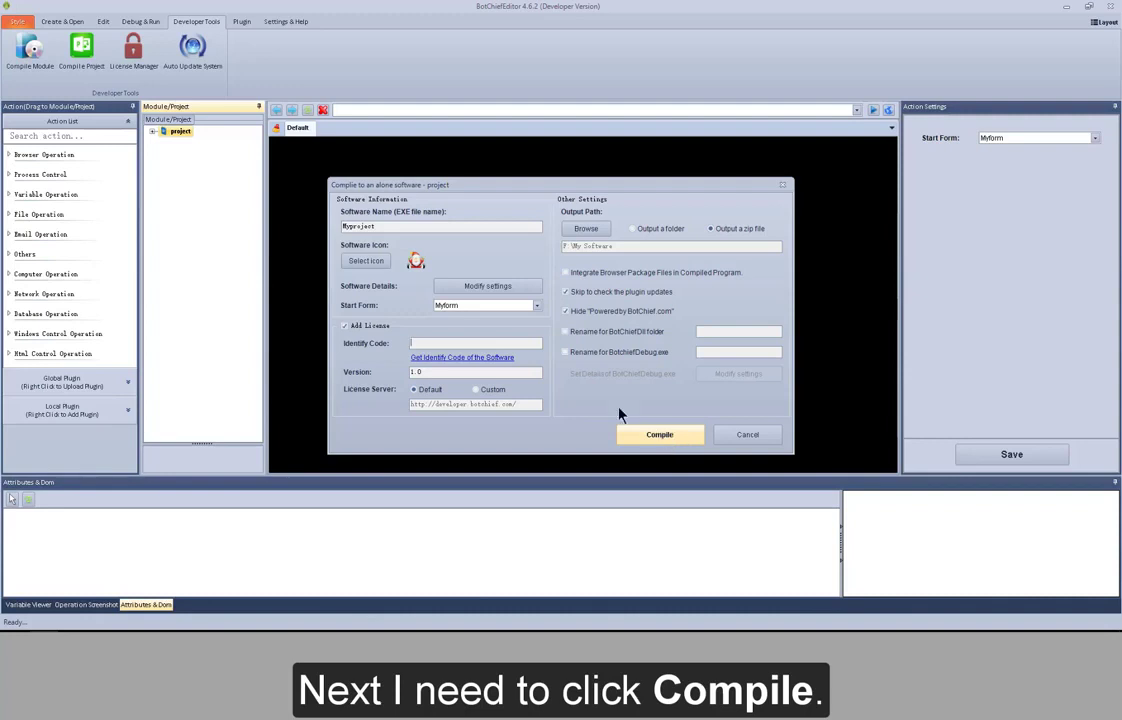
click(344, 325)
click(657, 438)
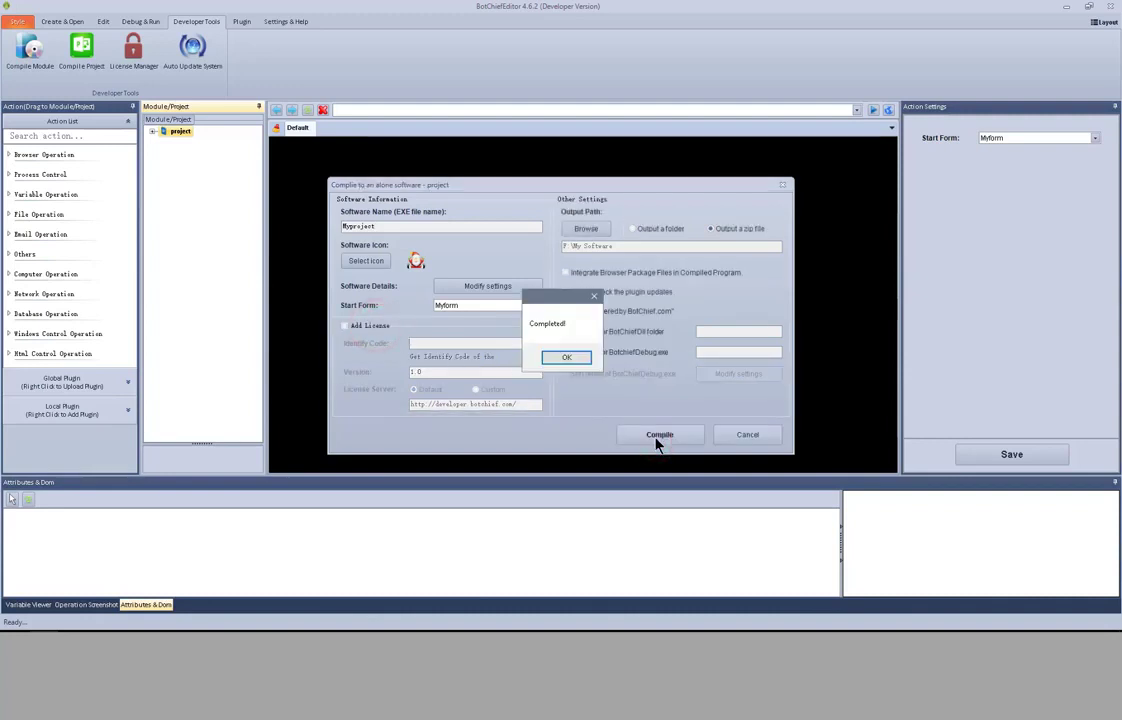
click(566, 358)
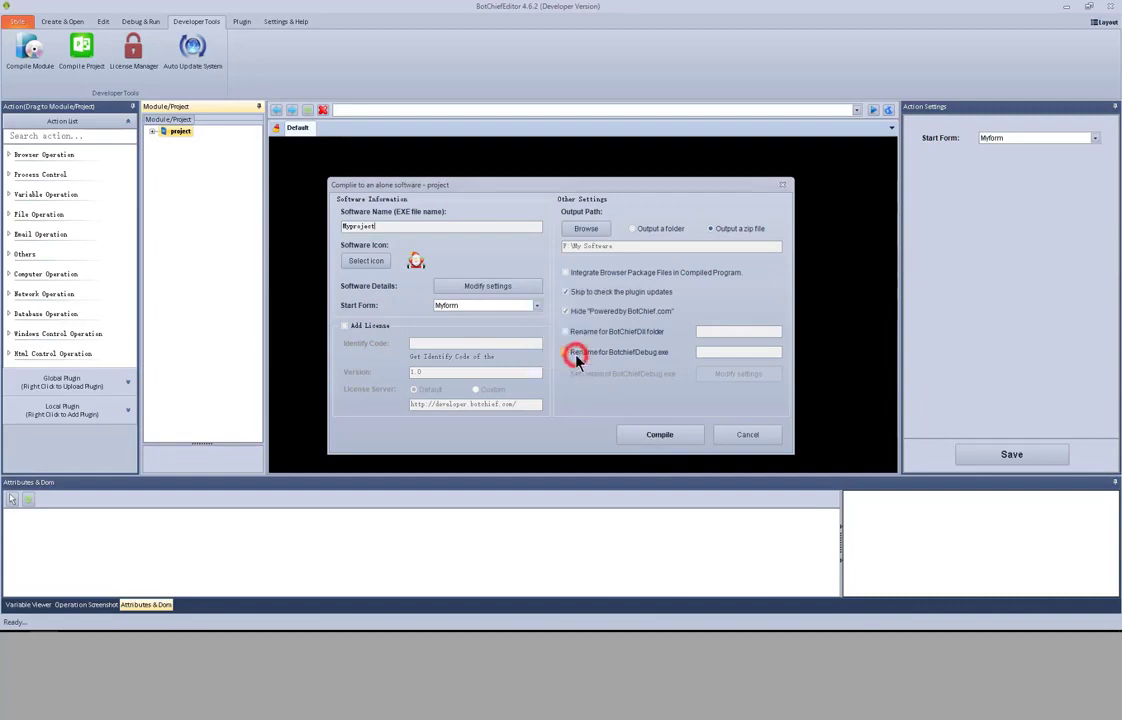
Switch to File Explorer and extract the Myproject archive in F:\My Software into its own Myproject folder
key(super+e)
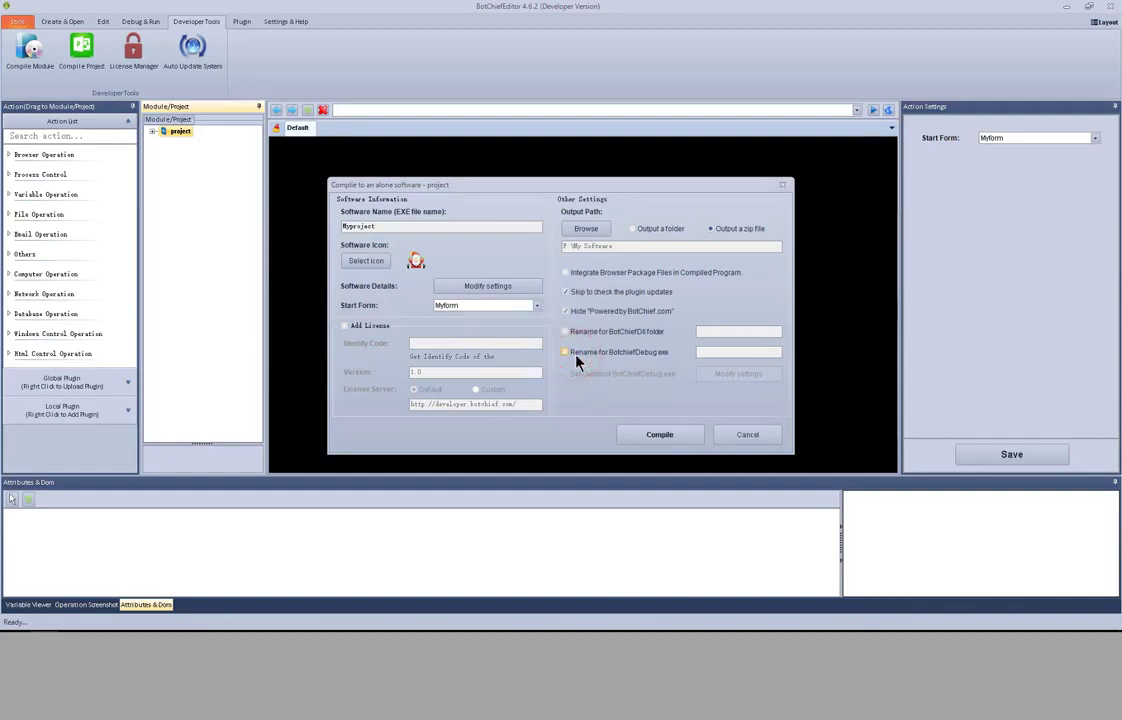
double_click(841, 326)
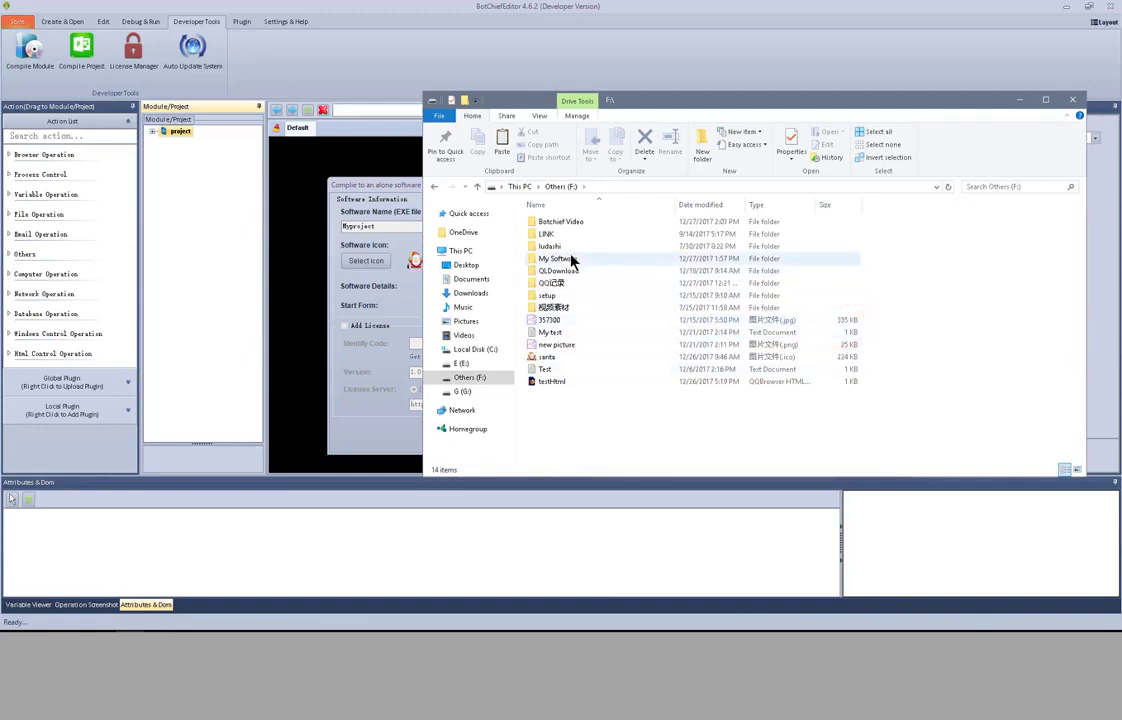
double_click(571, 259)
right_click(555, 222)
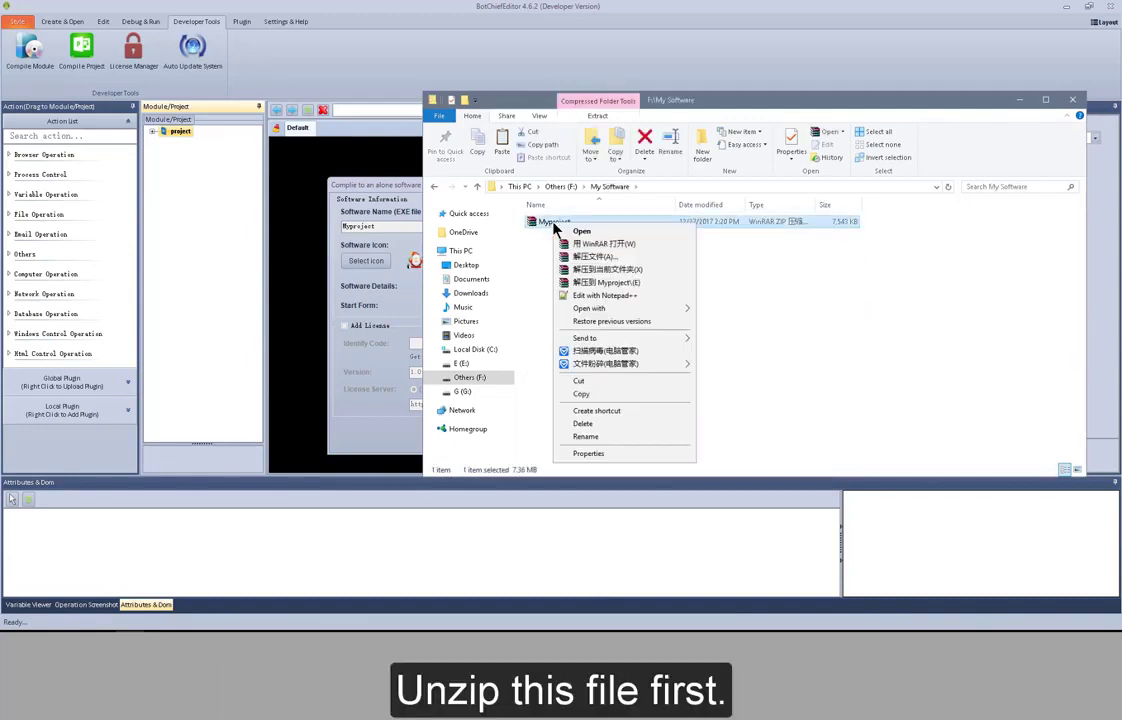
click(614, 287)
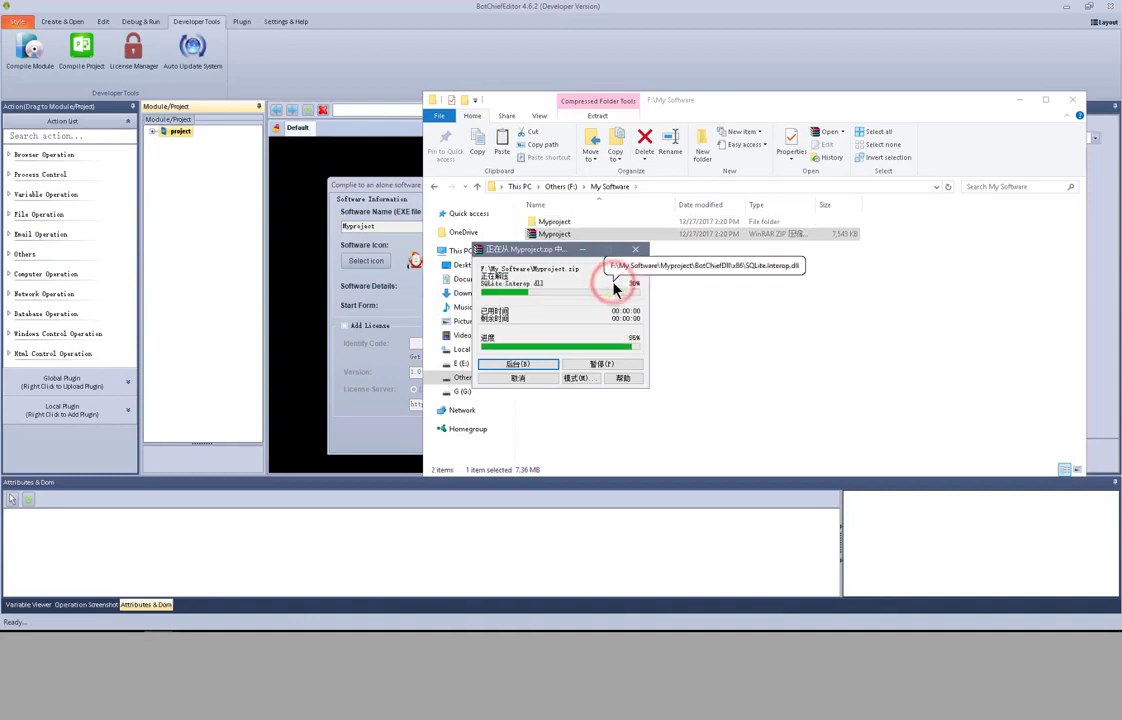
Run the Myproject application from the extracted Myproject folder to check its form, and close the form
click(562, 224)
double_click(560, 223)
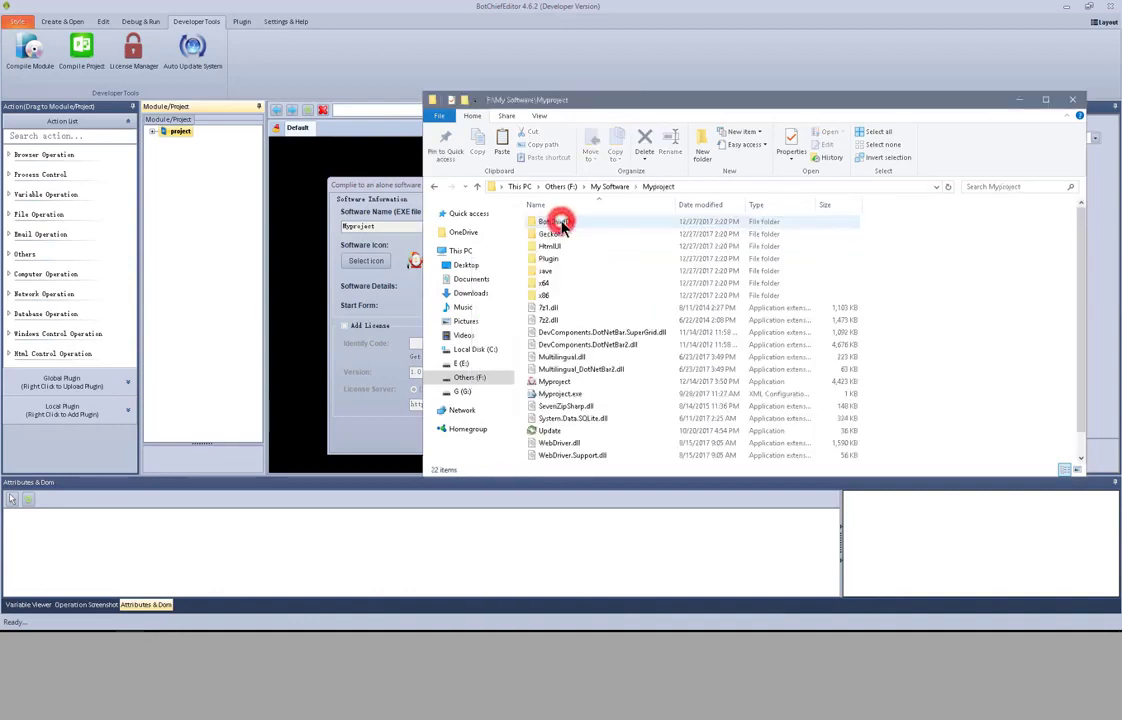
click(548, 382)
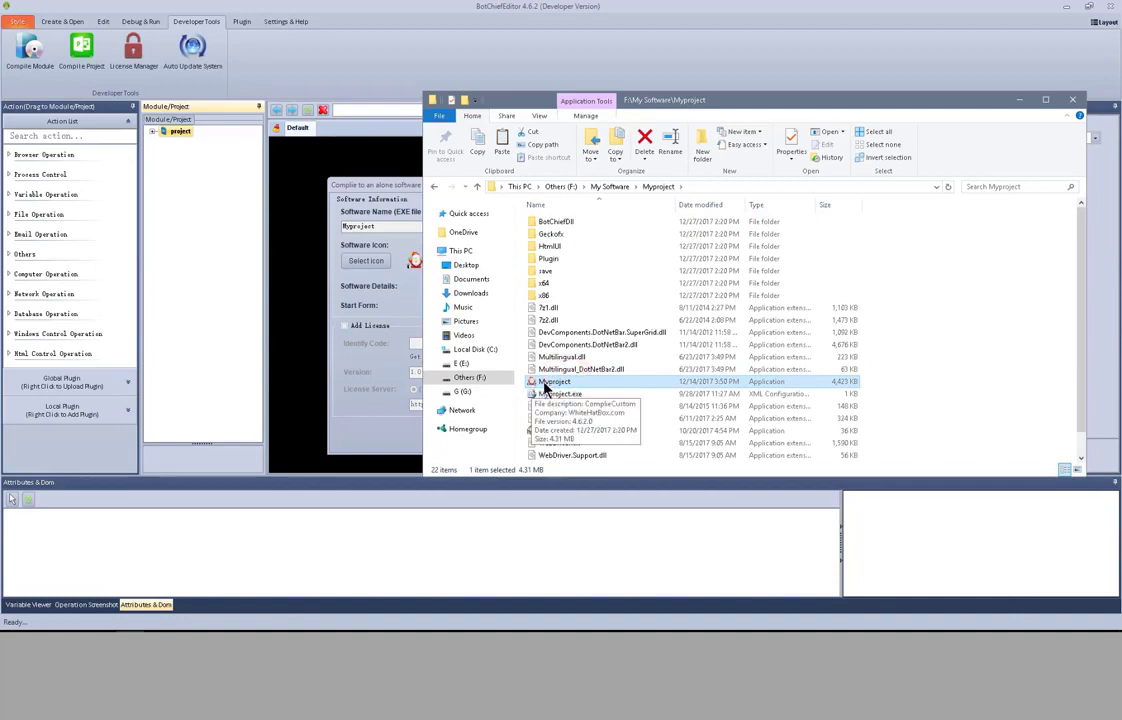
double_click(556, 382)
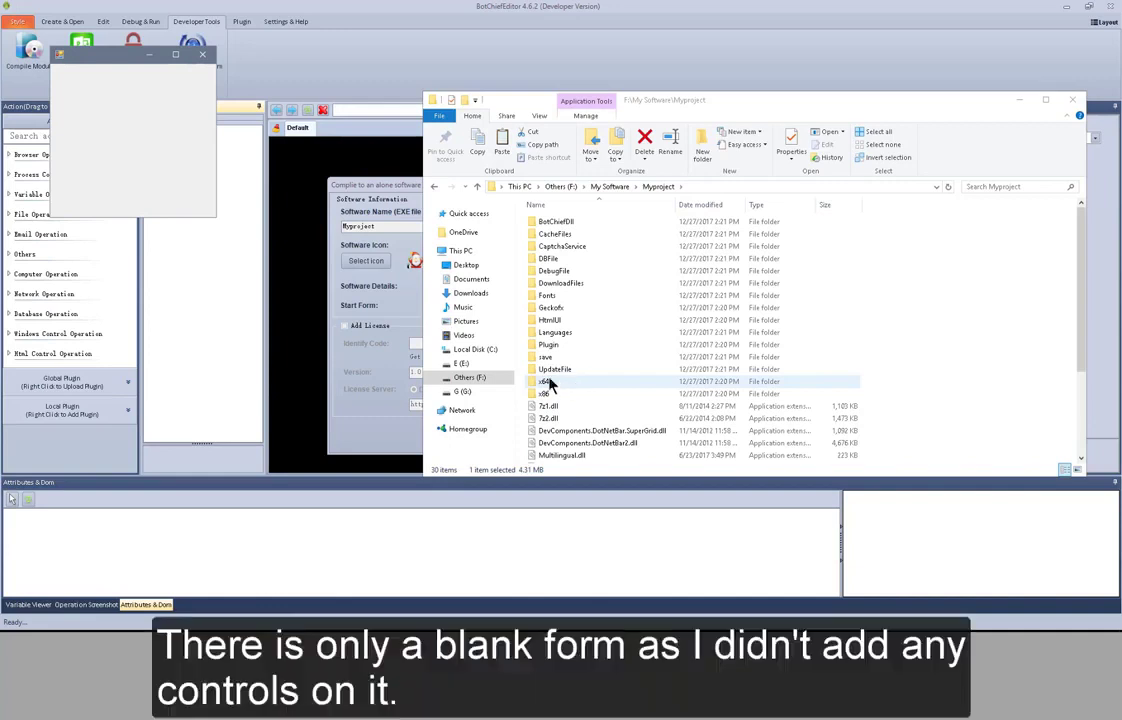
mouse_move(118, 60)
mouse_down()
mouse_move(451, 190)
mouse_move(322, 133)
mouse_move(272, 165)
mouse_up()
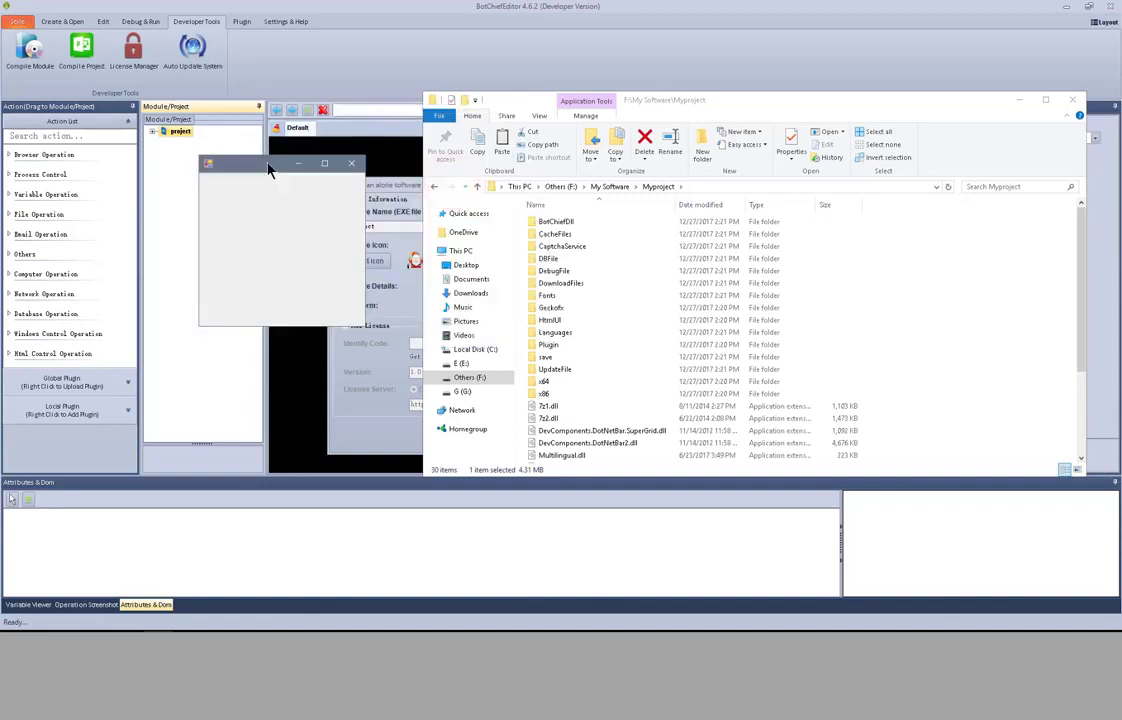
click(352, 164)
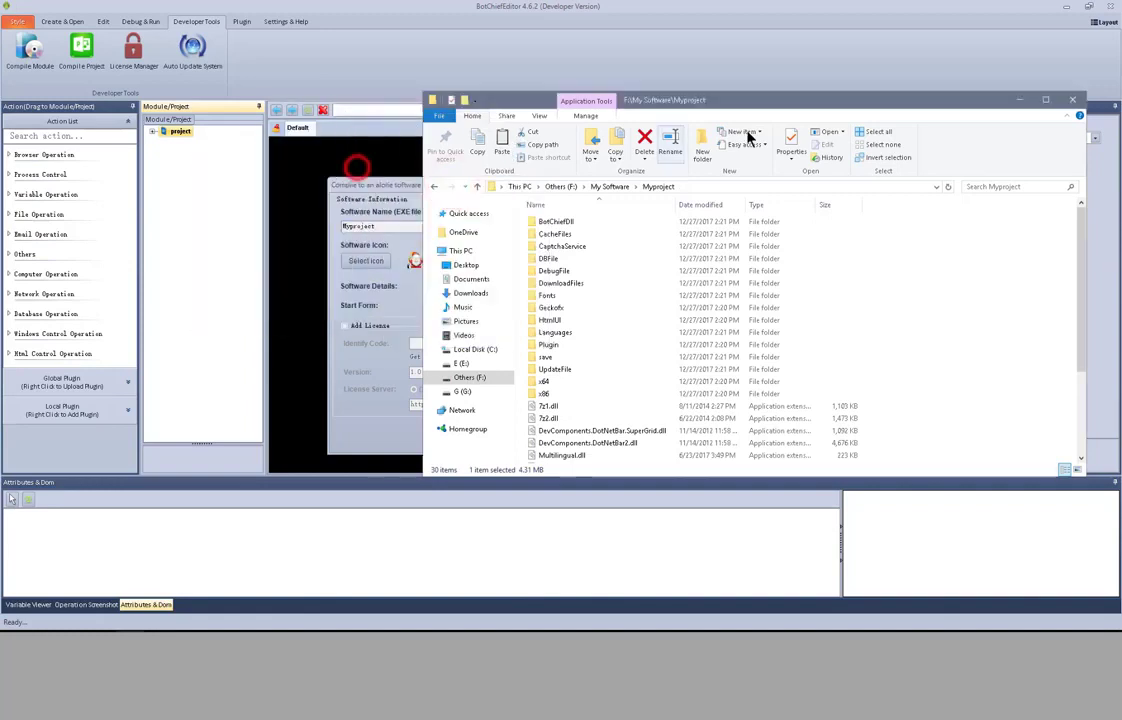
Minimize the File Explorer window and close the project compile settings in BotChiefEditor
mouse_move(832, 98)
mouse_down()
mouse_move(868, 104)
mouse_move(795, 155)
mouse_up()
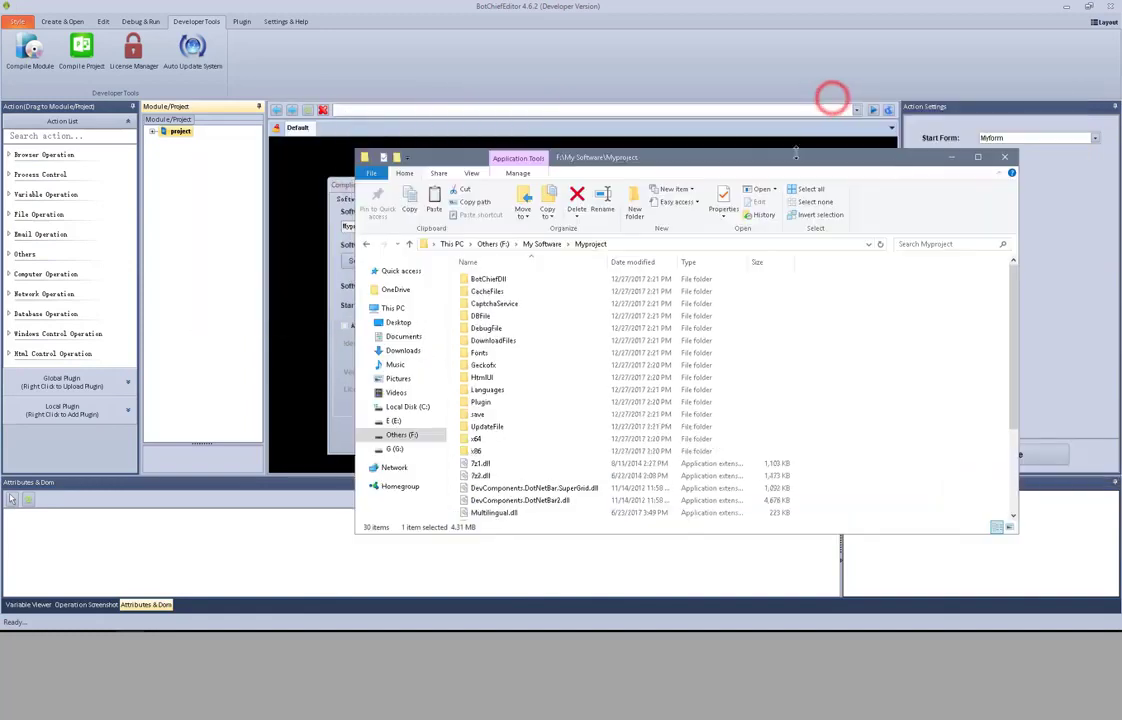
click(951, 157)
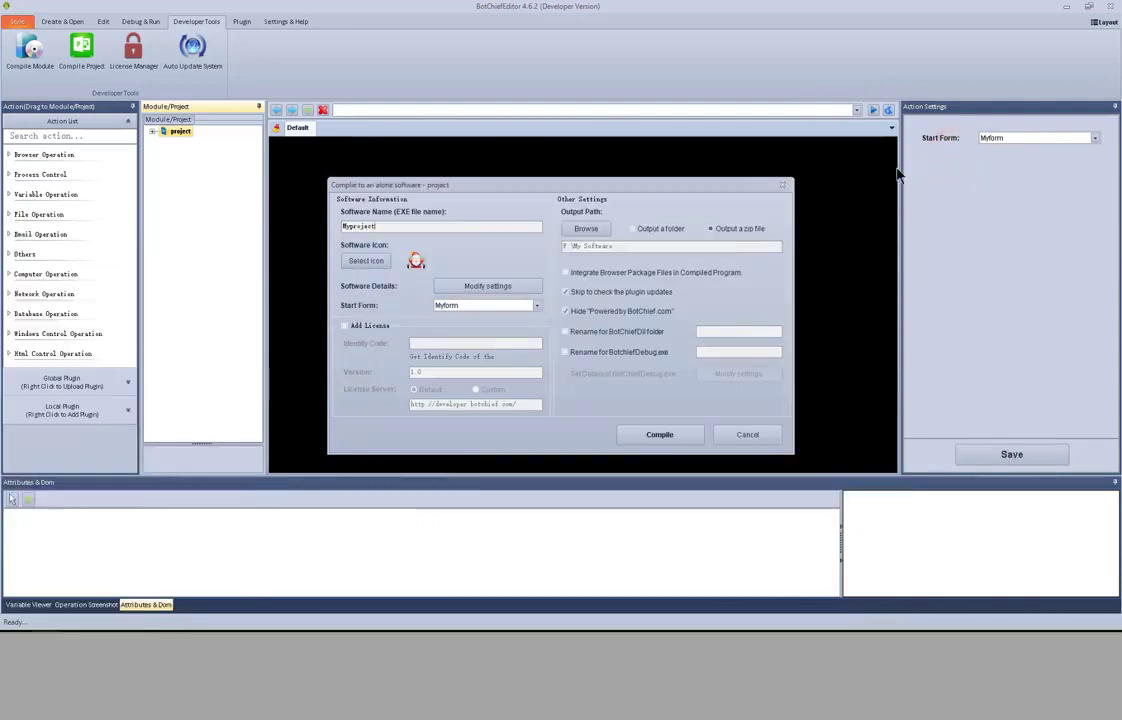
click(748, 433)
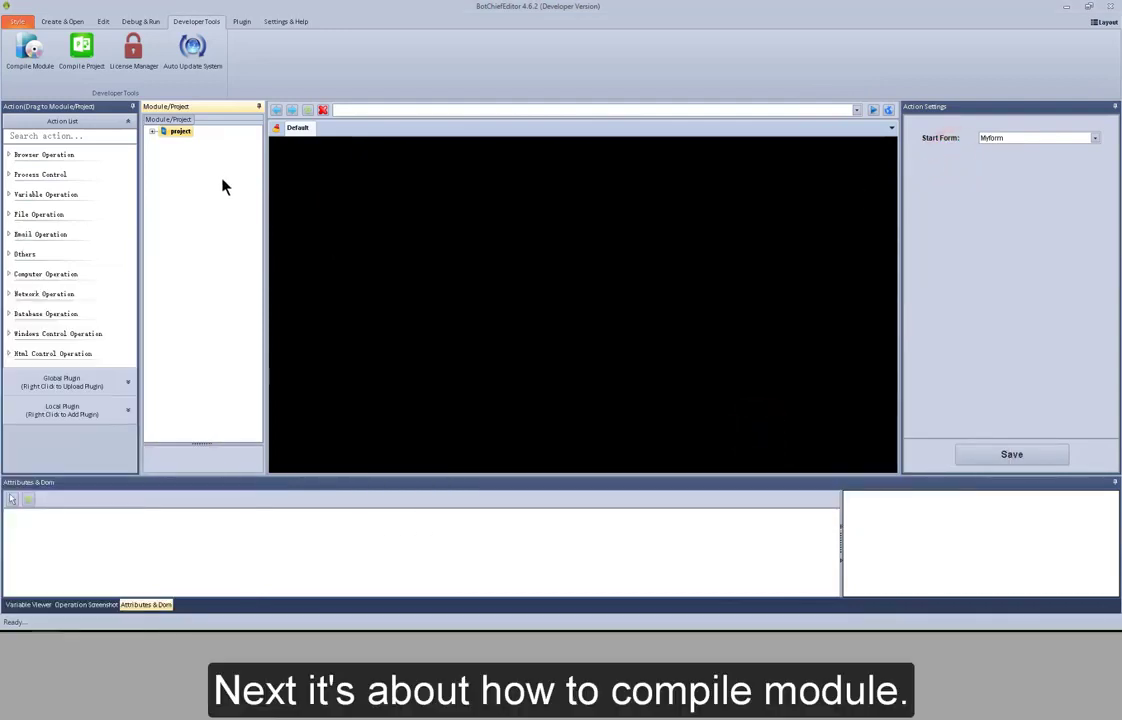
Start compiling a module and import the baiducreat module file from the WhiteHatBox\AppFile\129\Projects folder in Program Files (x86)
click(31, 59)
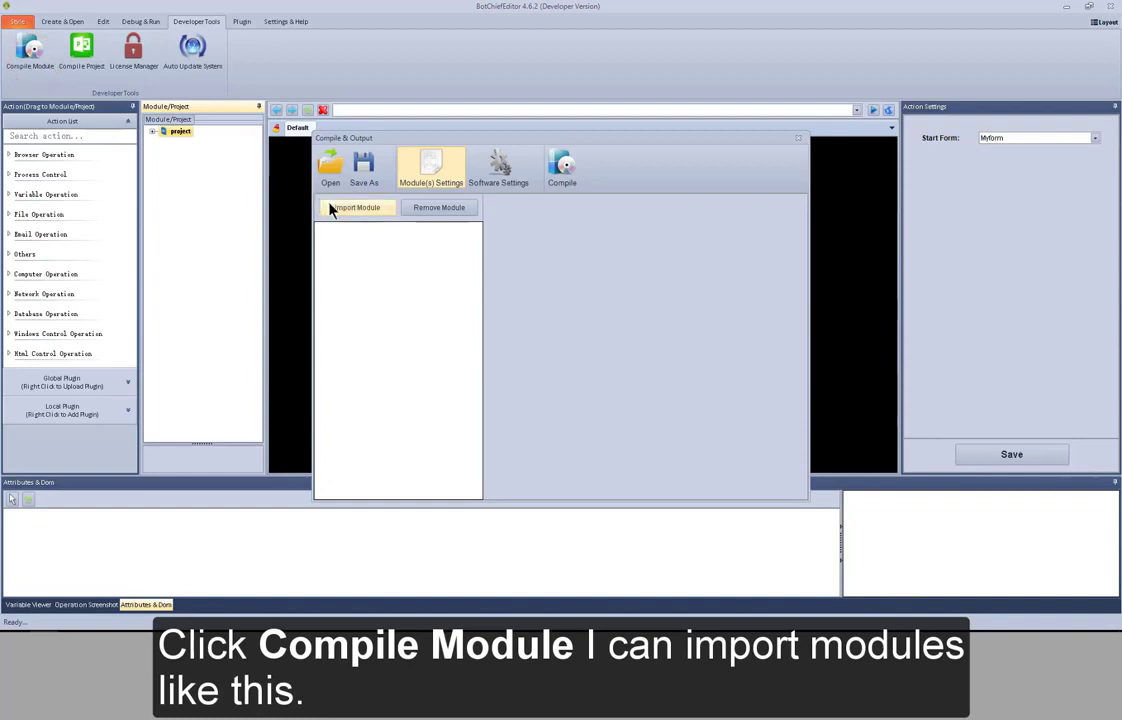
click(332, 208)
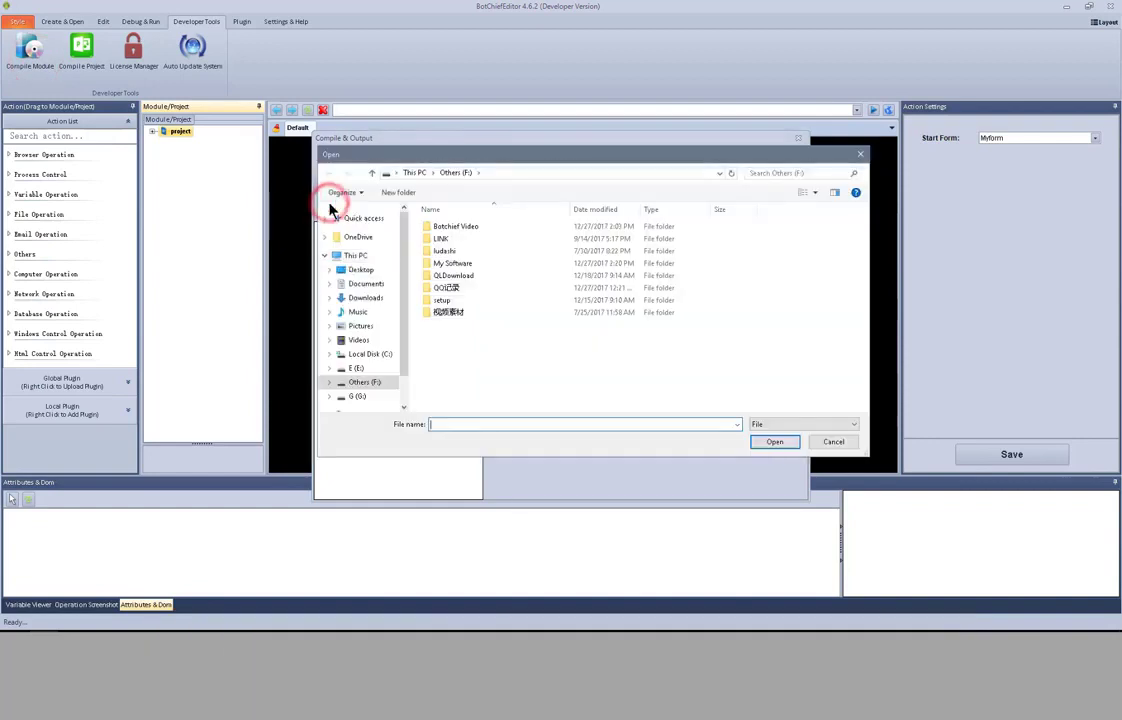
click(368, 354)
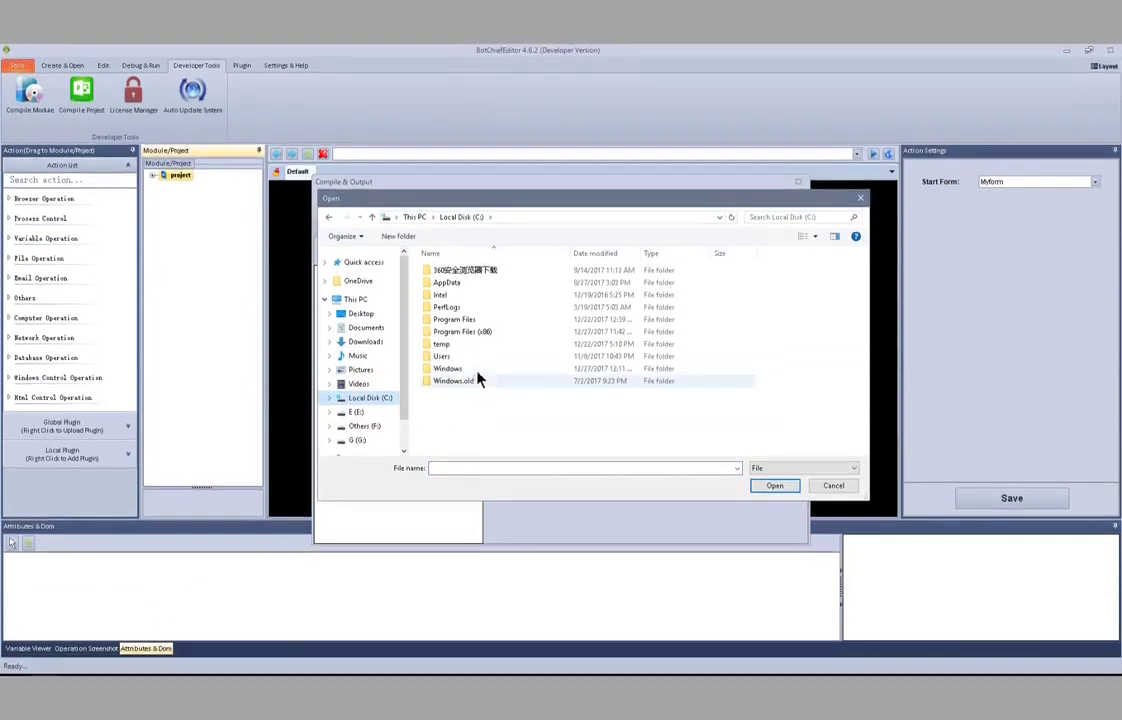
double_click(487, 334)
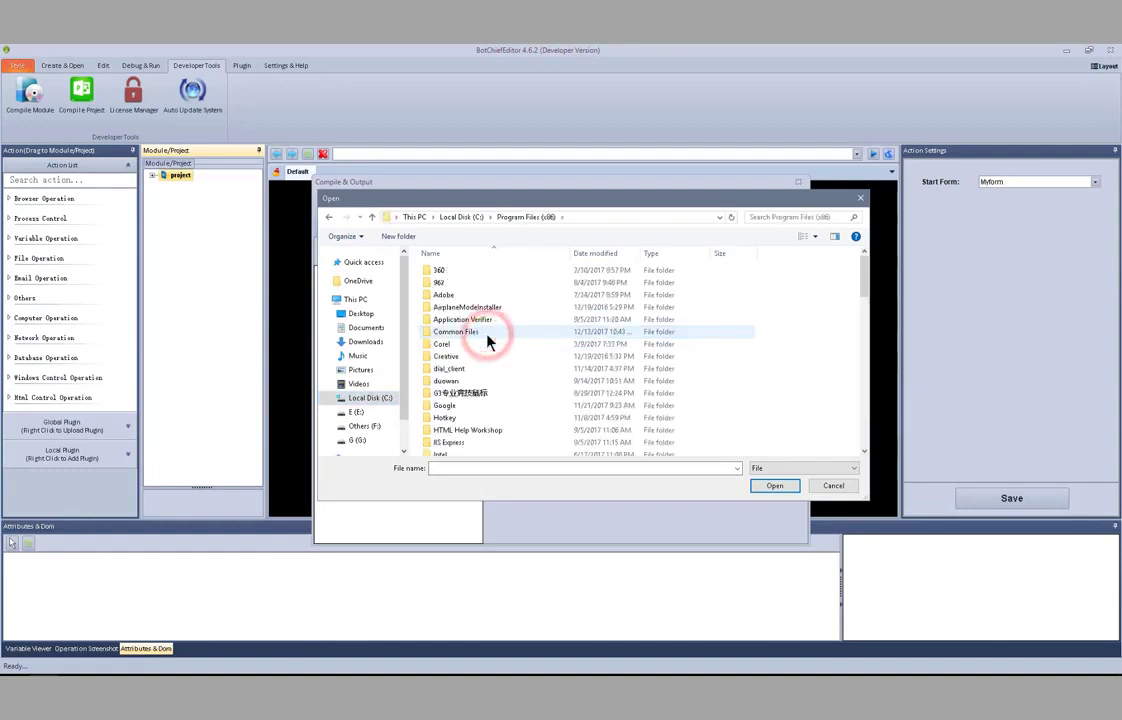
scroll(495, 340, down, 3)
scroll(505, 350, down, 10)
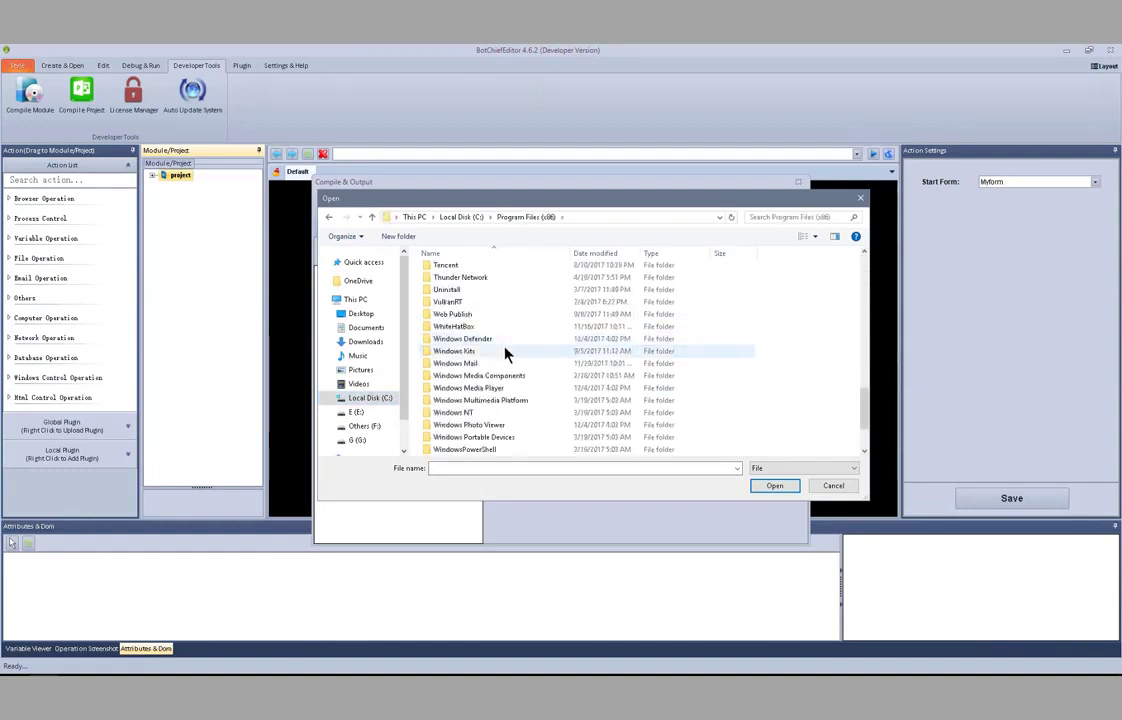
double_click(496, 326)
double_click(464, 271)
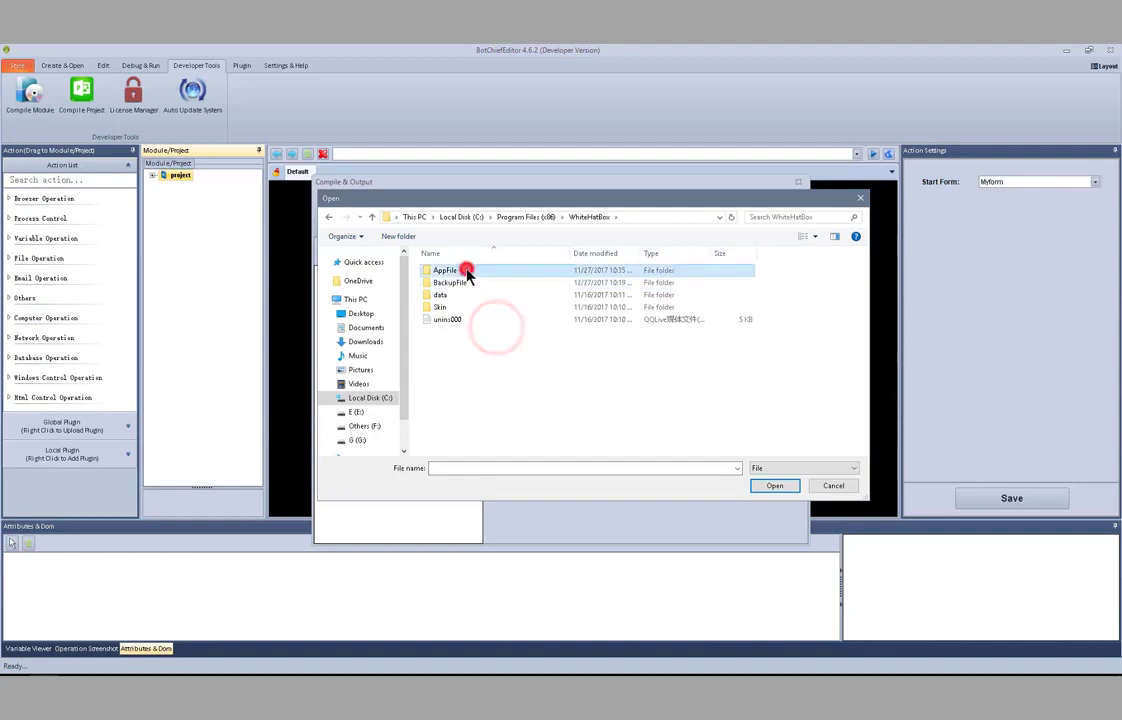
double_click(466, 271)
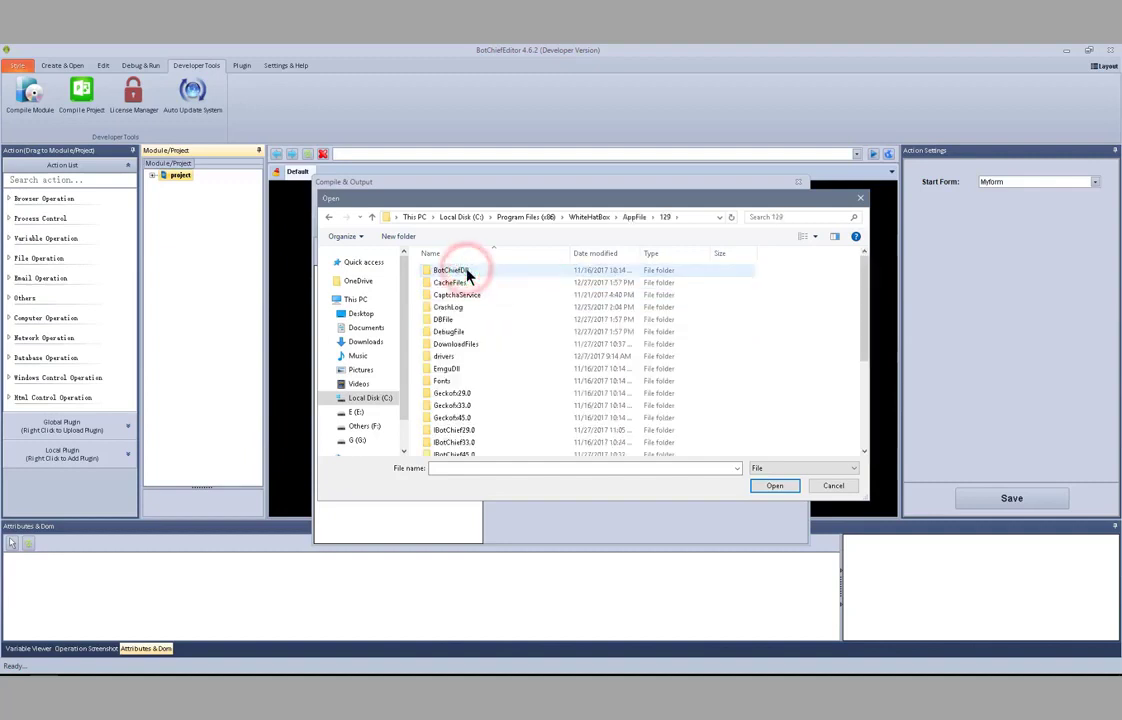
scroll(484, 314, down, 5)
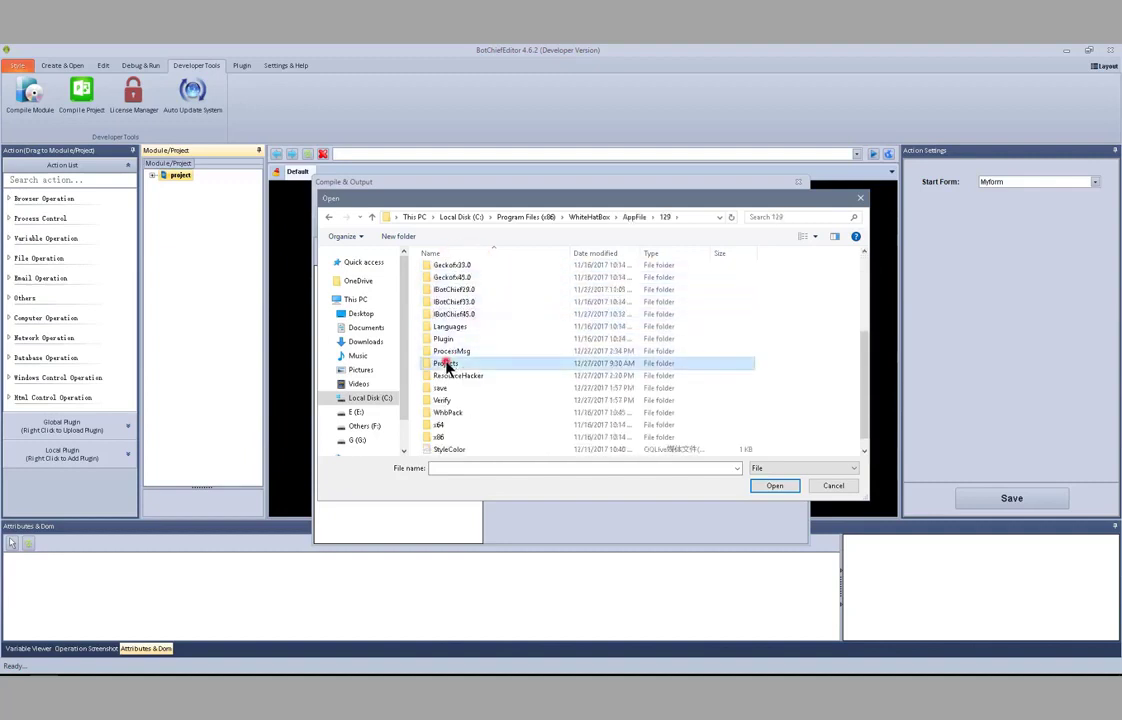
double_click(446, 362)
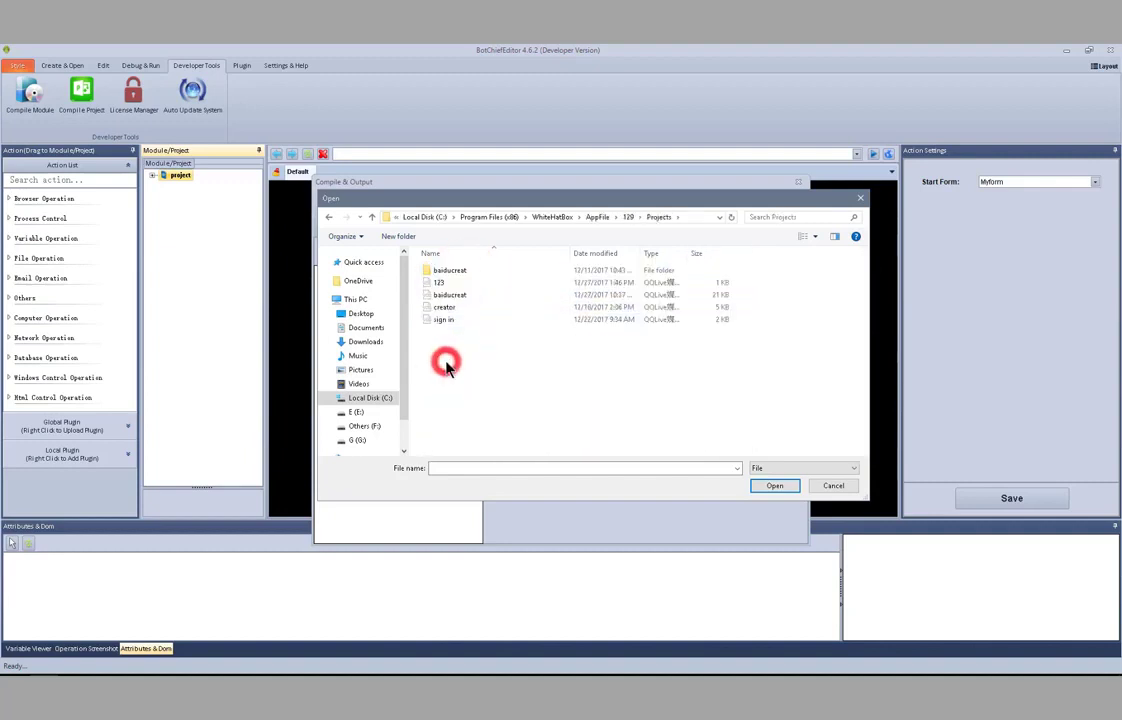
click(471, 296)
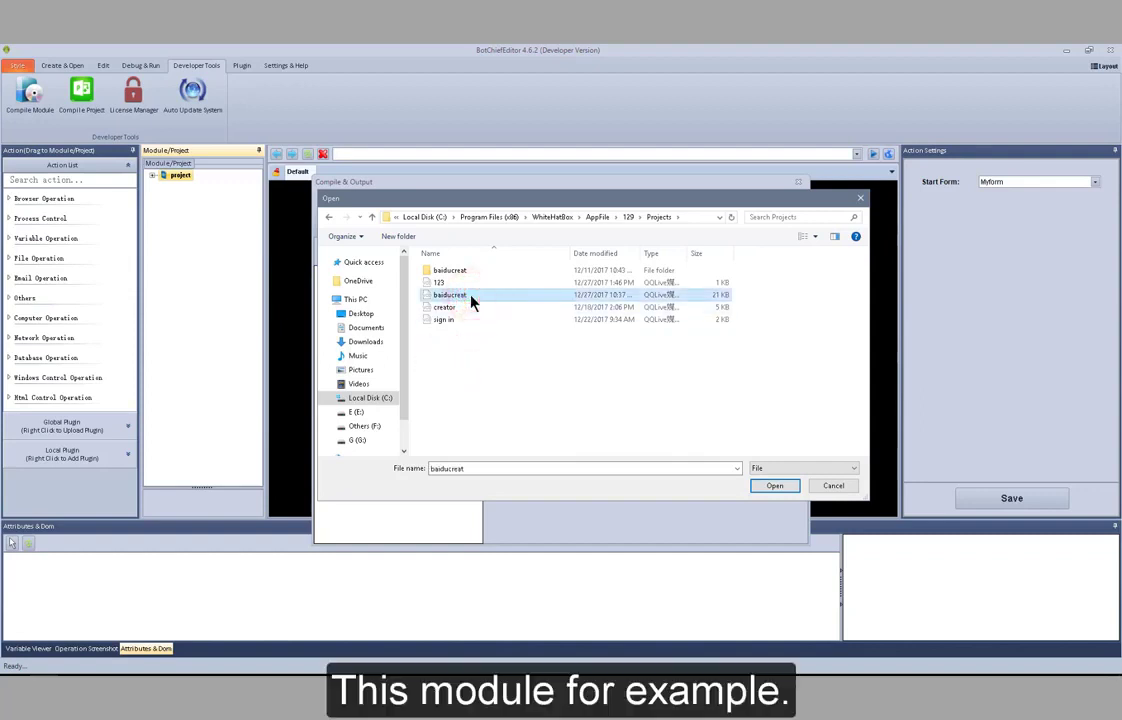
click(775, 486)
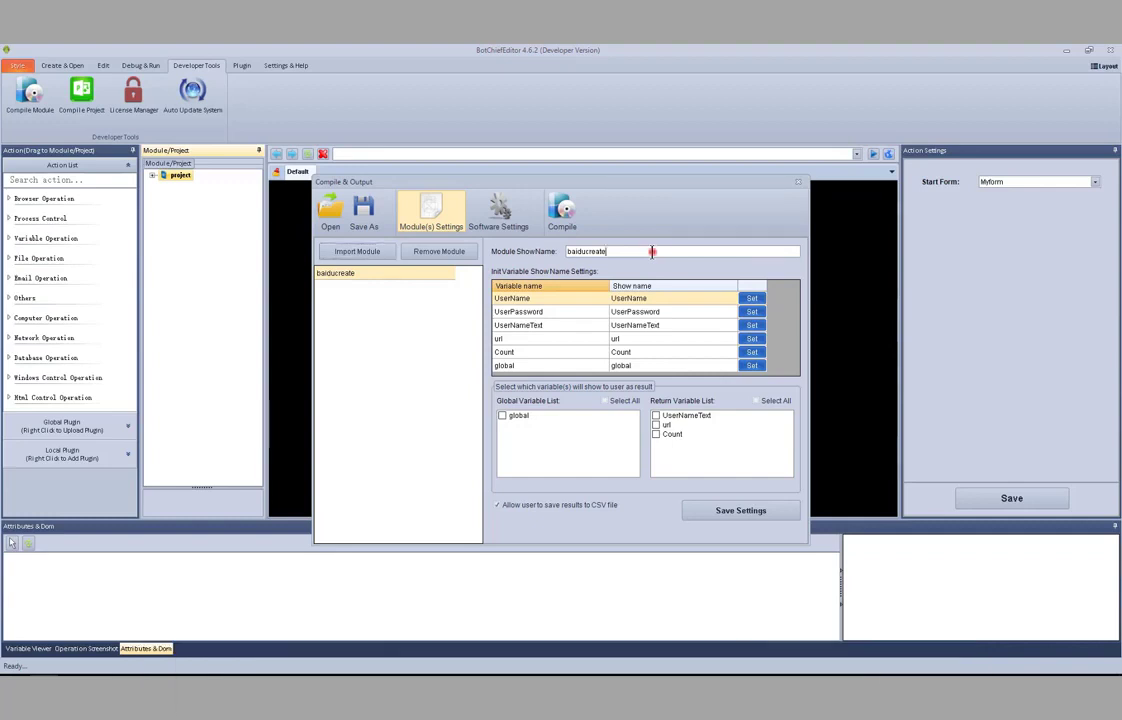
Select all global and return variables of the baiducreate module as user-visible results, and save the module settings
double_click(654, 251)
click(623, 252)
click(603, 403)
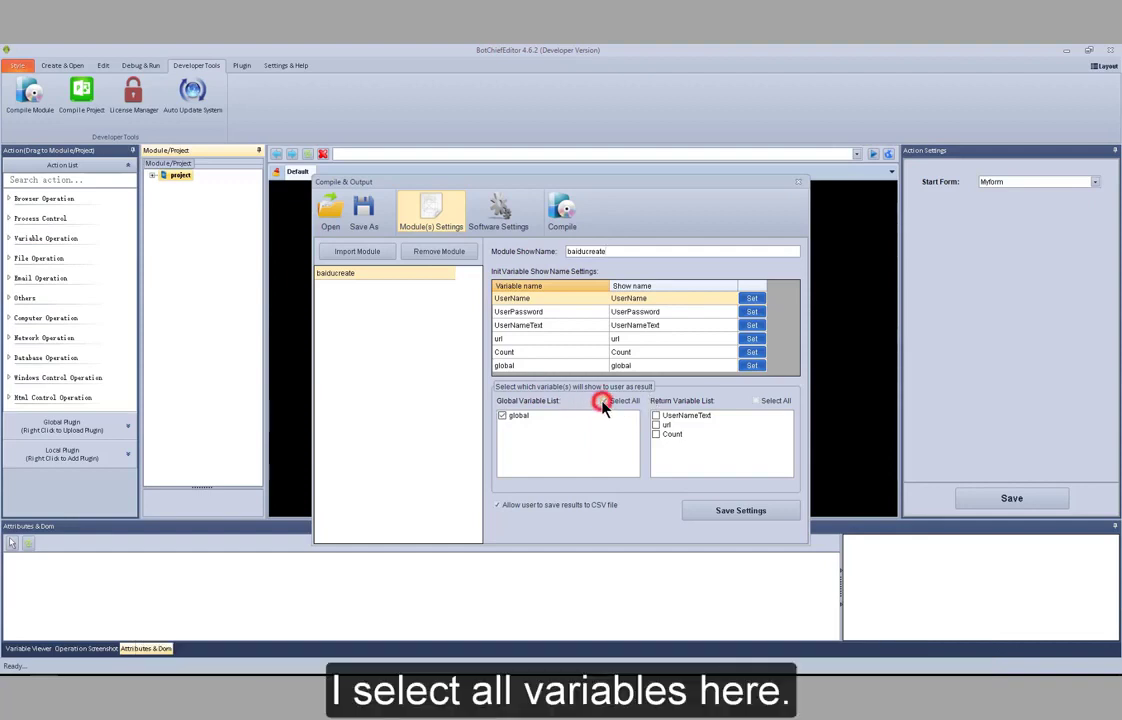
click(756, 402)
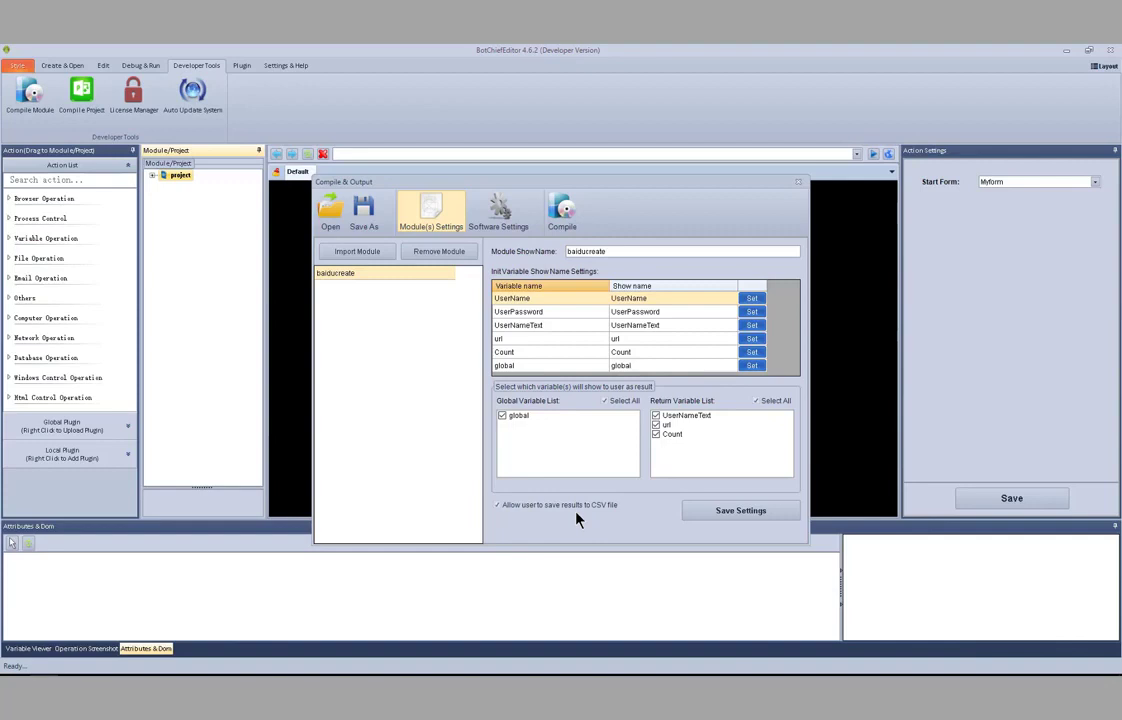
click(703, 512)
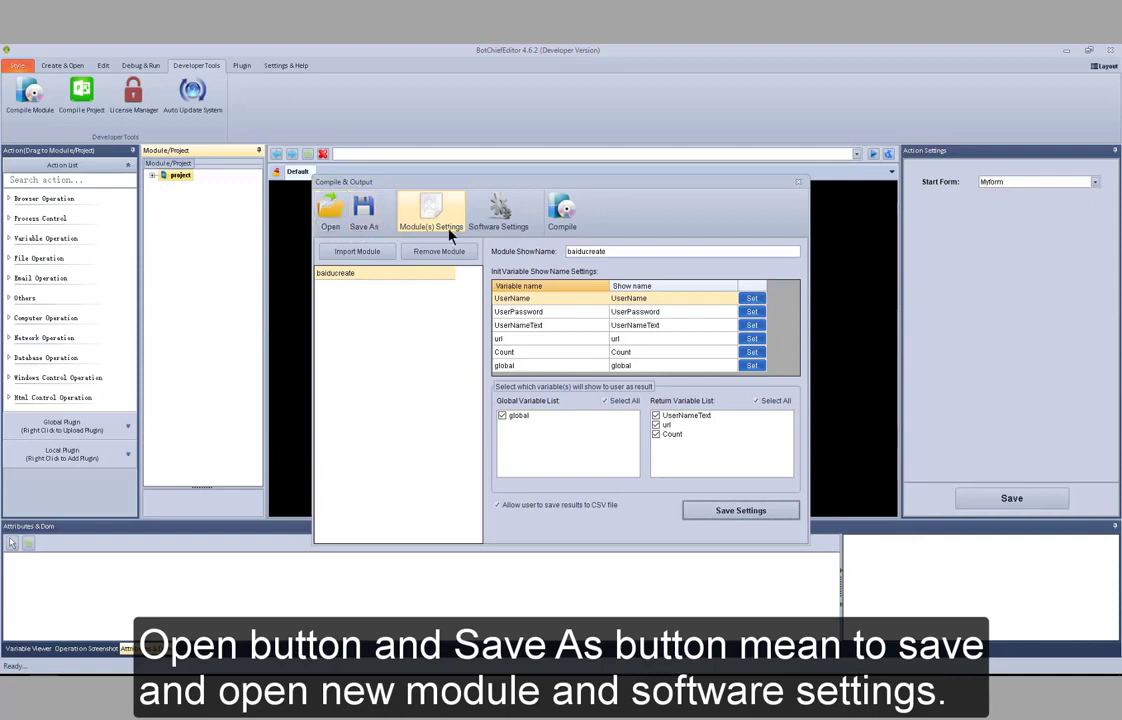
Set both the software title and the software EXE name to "My" in the software settings
click(494, 212)
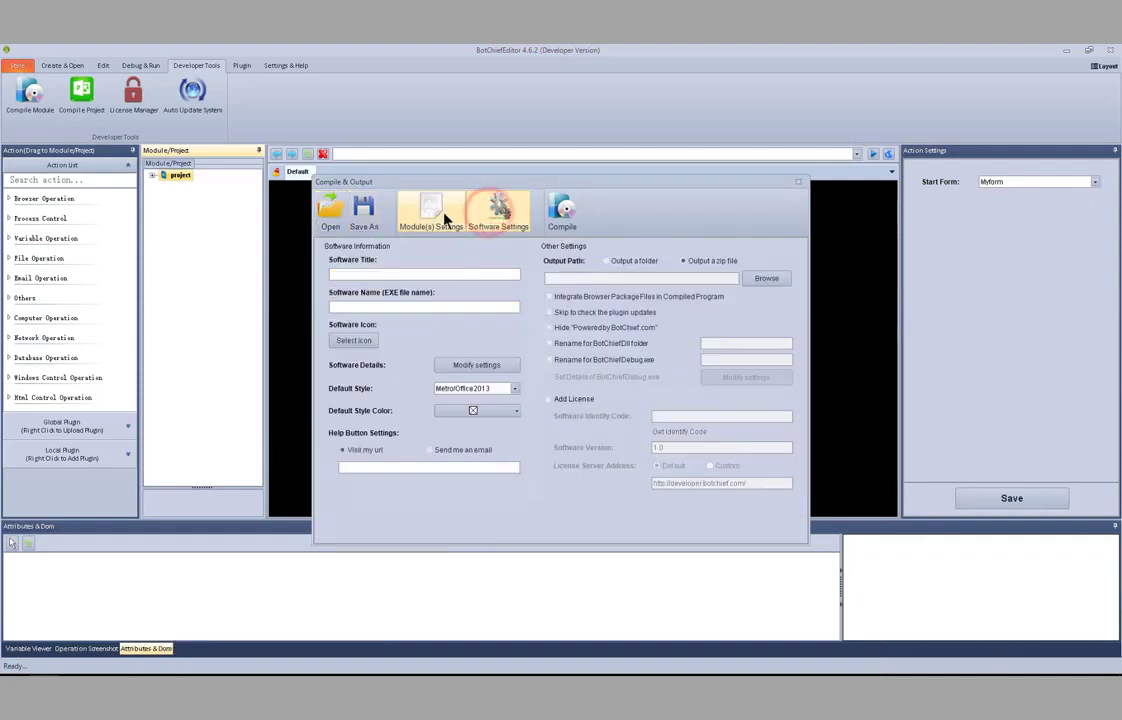
click(440, 214)
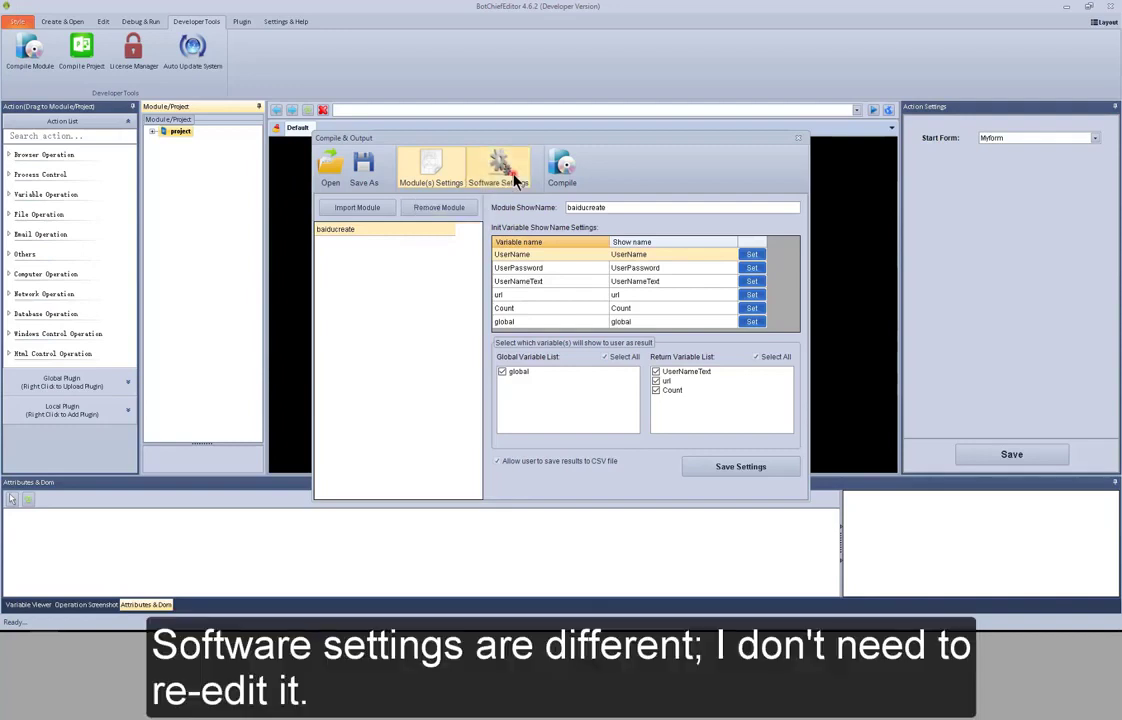
click(514, 178)
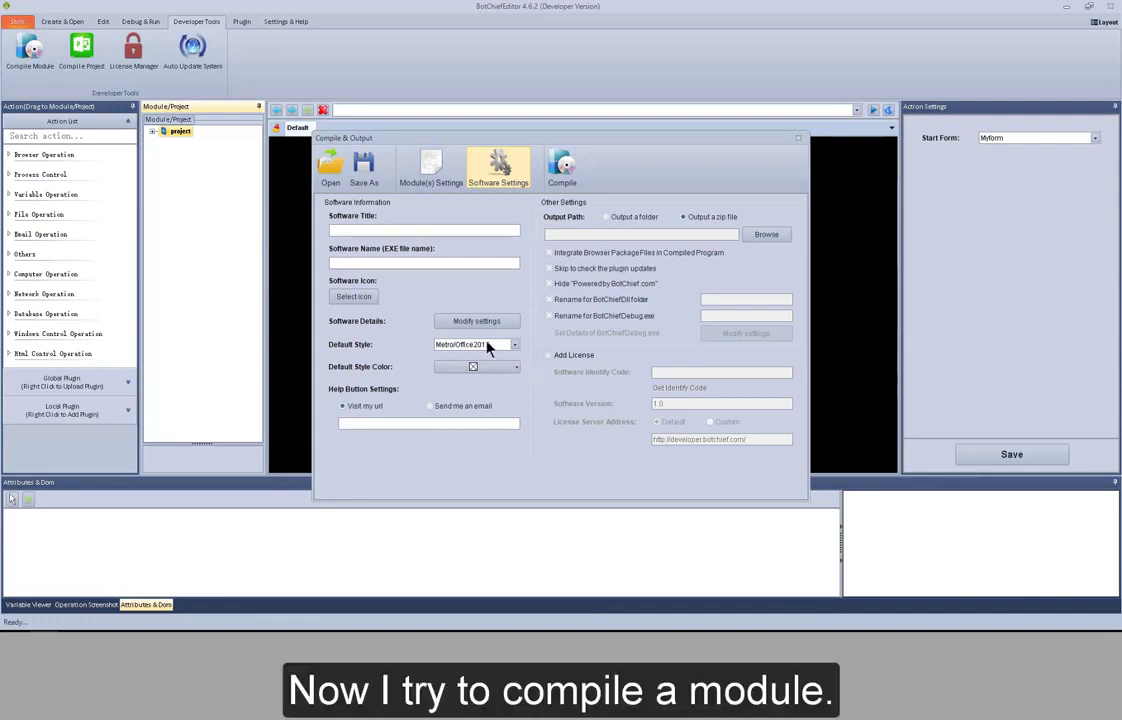
click(406, 231)
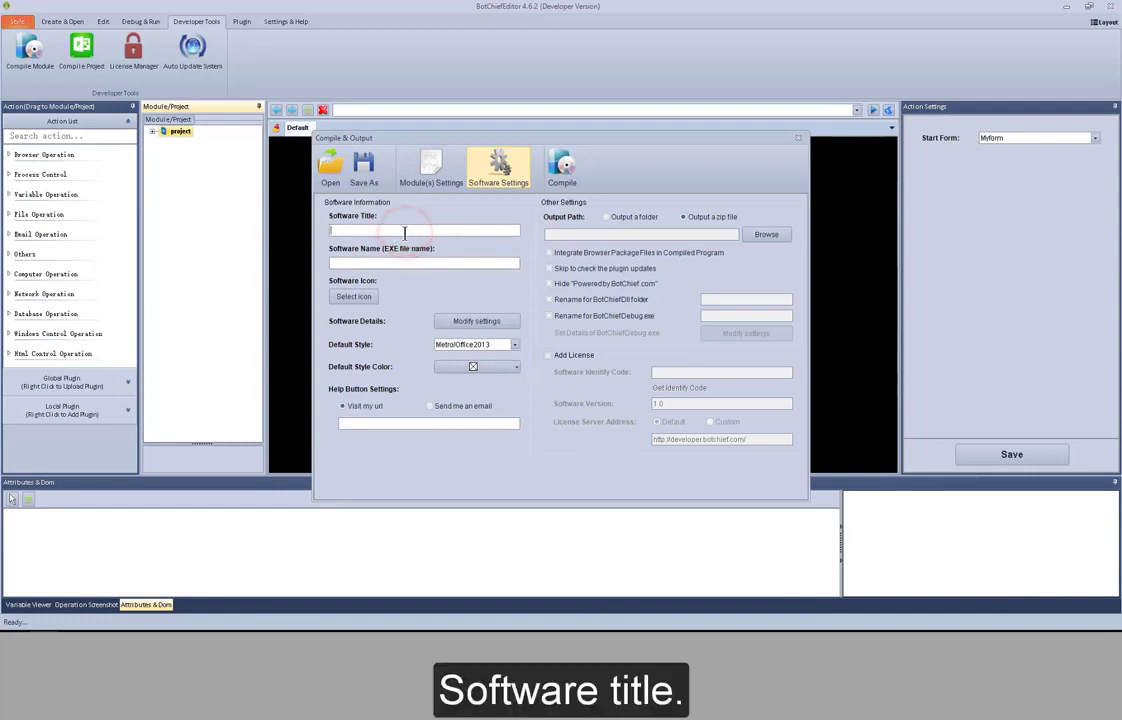
text(My)
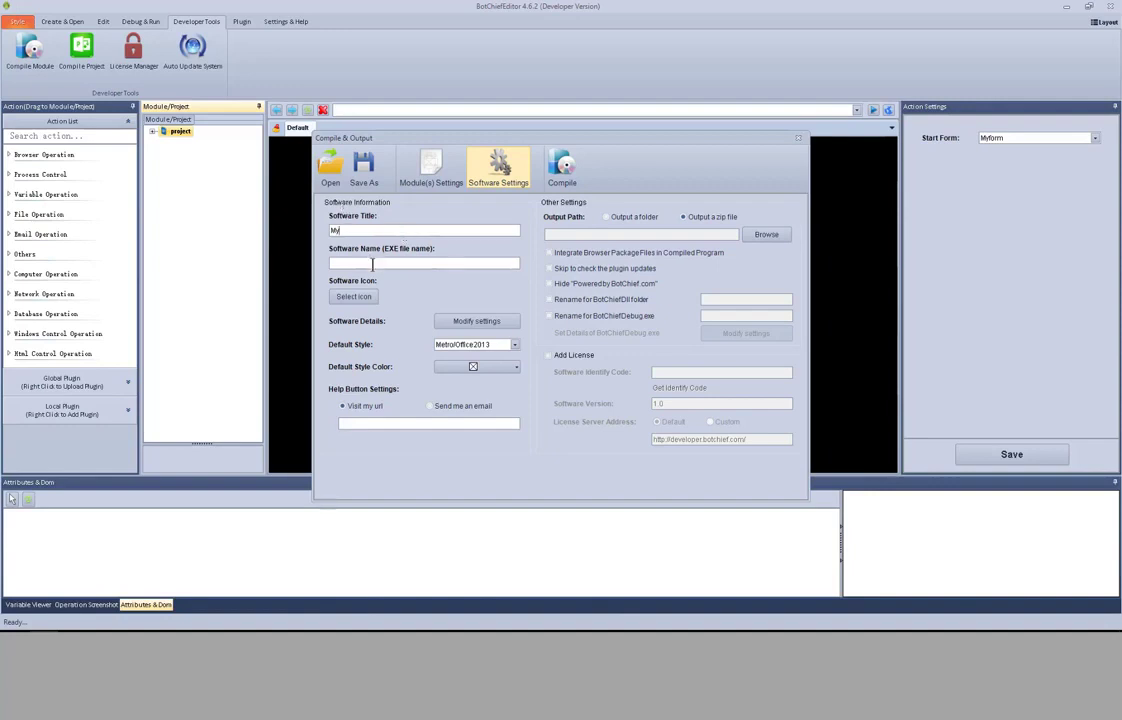
click(371, 264)
text(My)
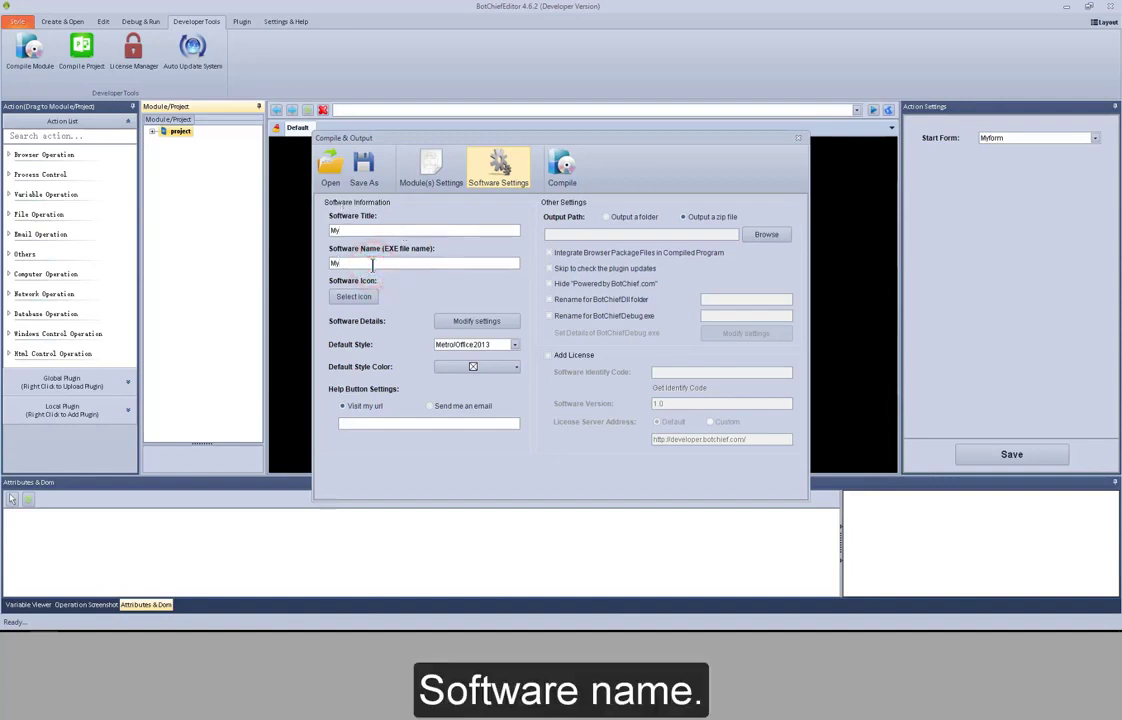
Set the output path to F:\My Software, and enable skipping plugin update checks and hiding "Powered by BotChief.com"
click(765, 236)
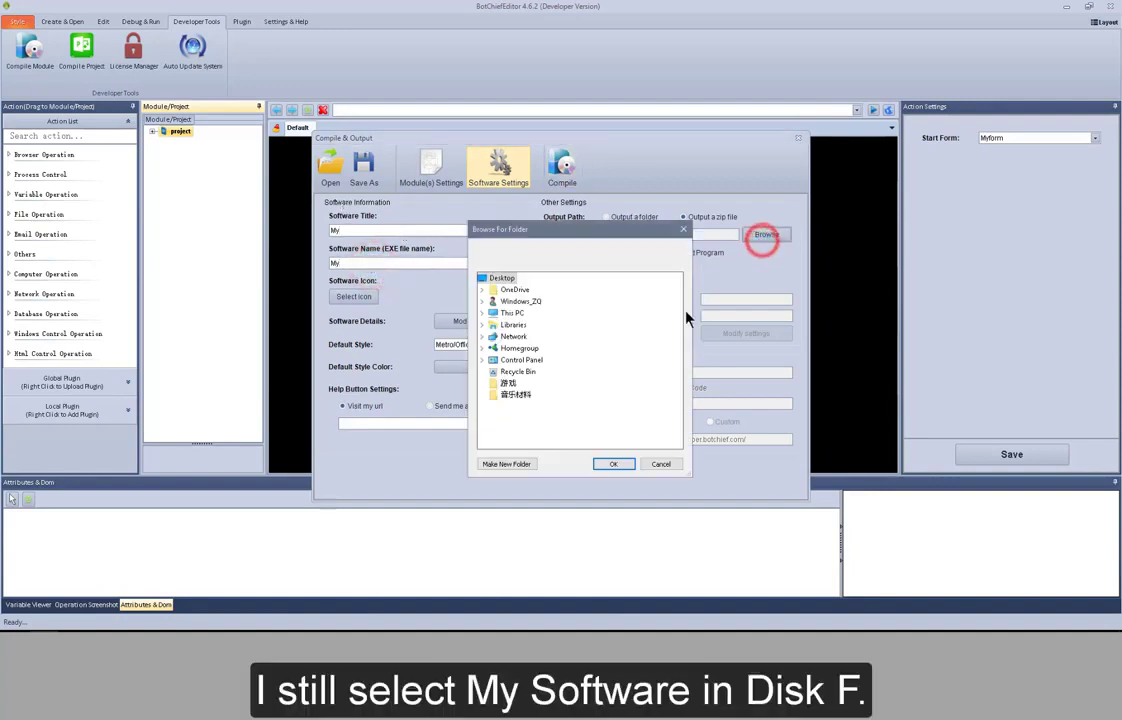
click(512, 313)
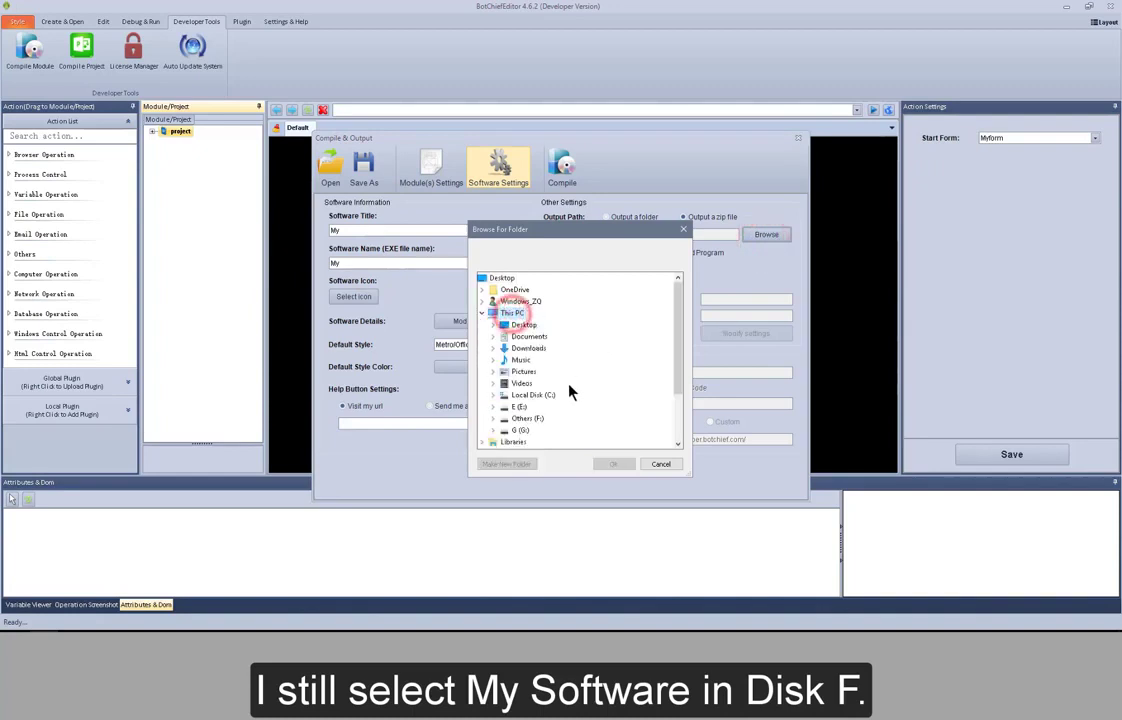
click(530, 420)
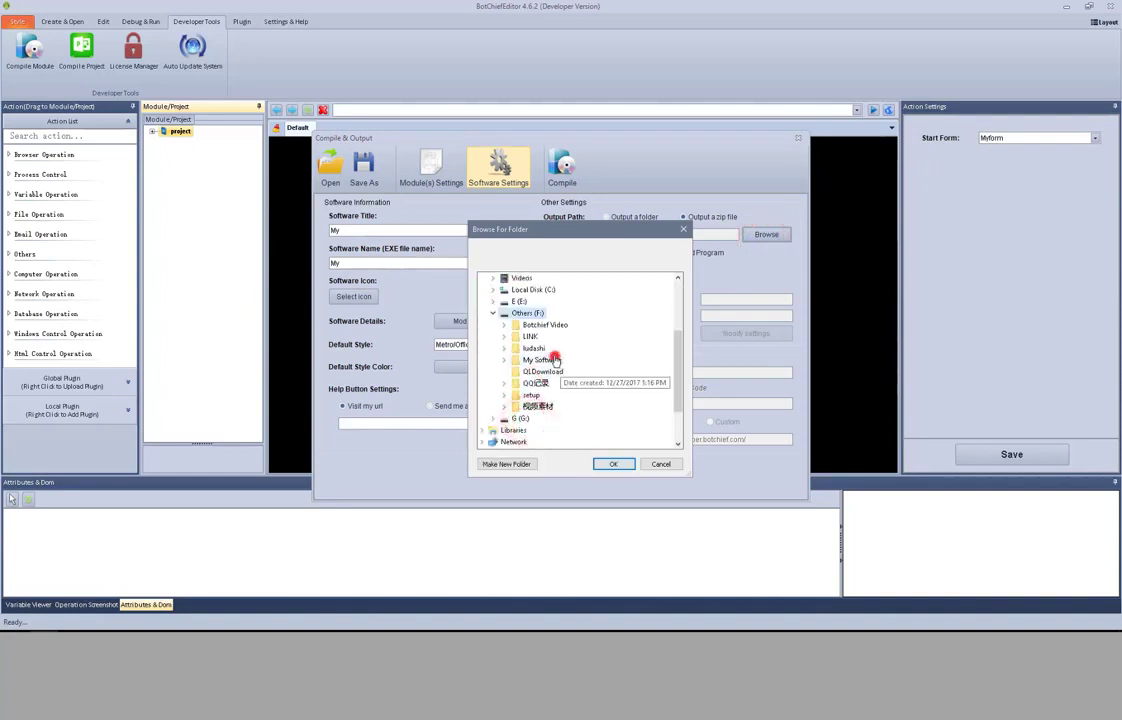
double_click(545, 360)
click(614, 465)
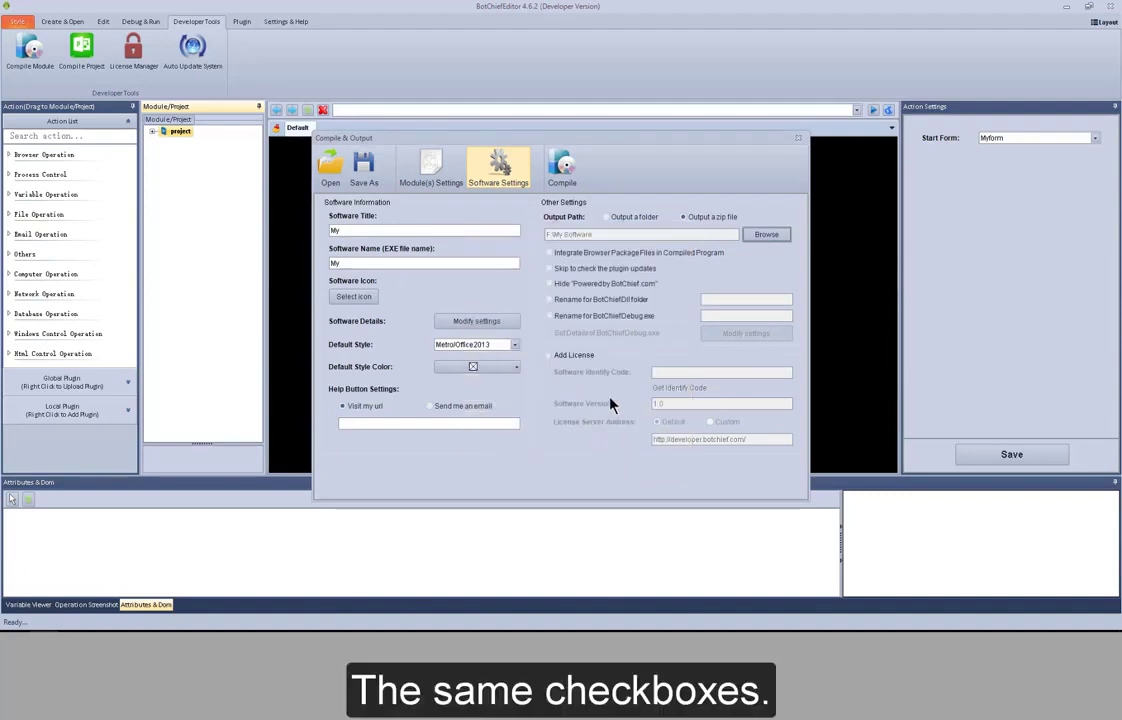
click(606, 283)
click(606, 268)
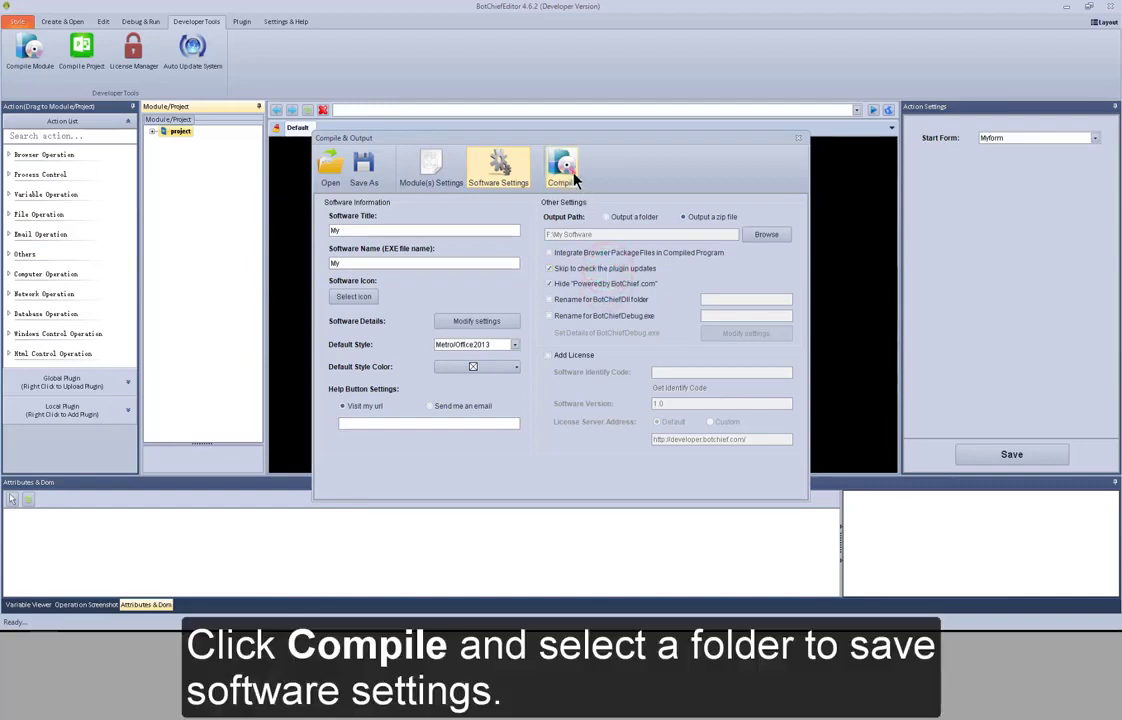
Compile the module into software, saving its settings as the BCE file MySettings in F:\My Software
click(565, 168)
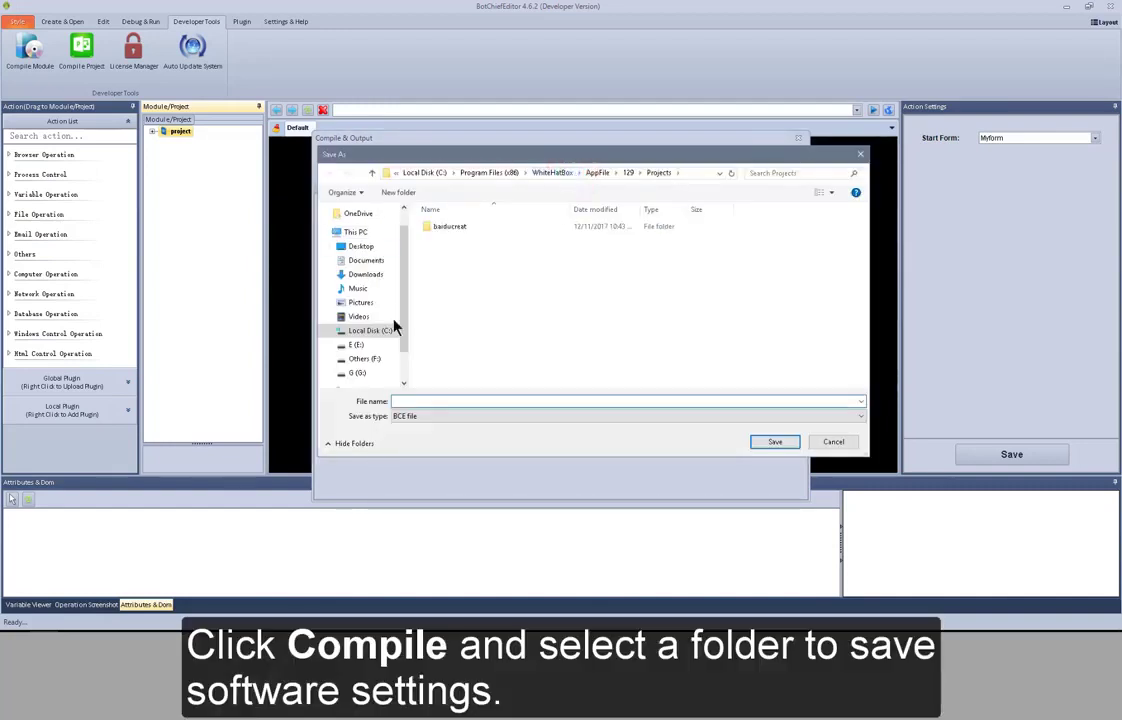
click(378, 357)
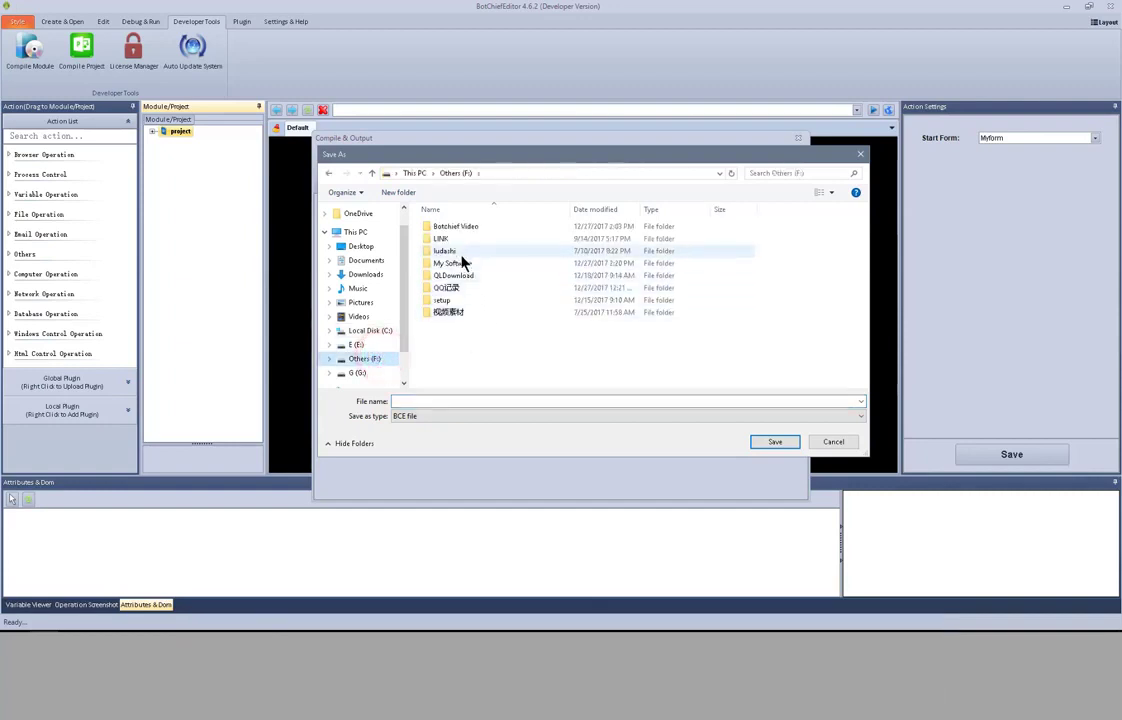
click(465, 265)
double_click(465, 264)
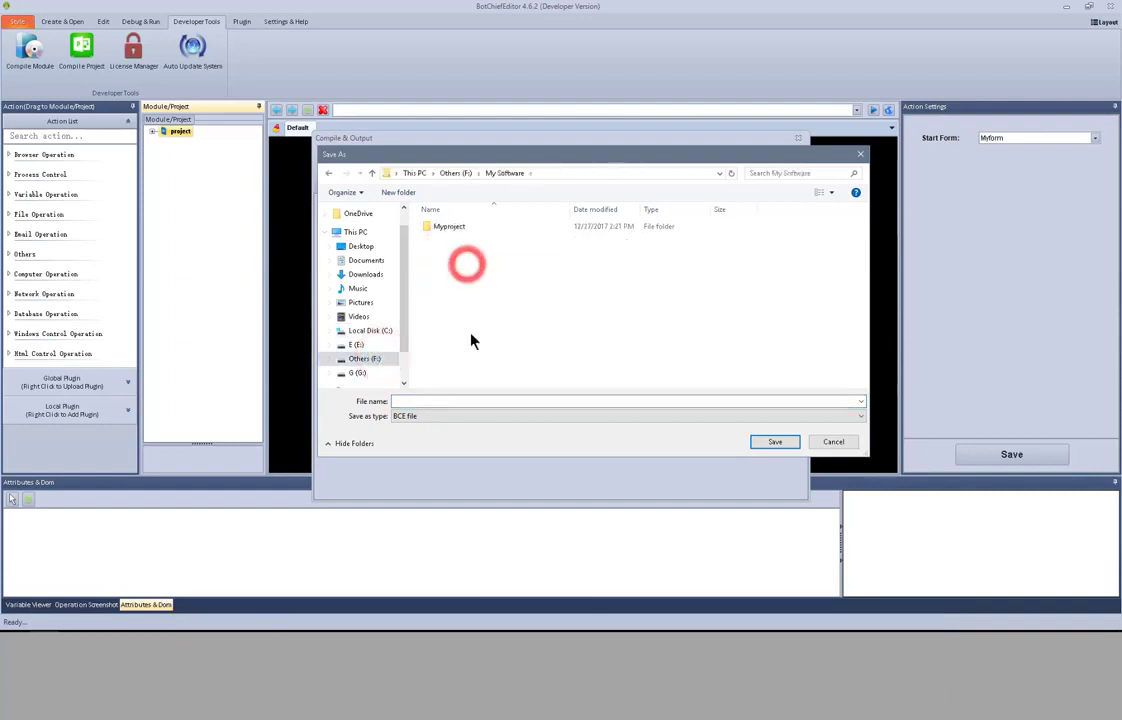
click(425, 399)
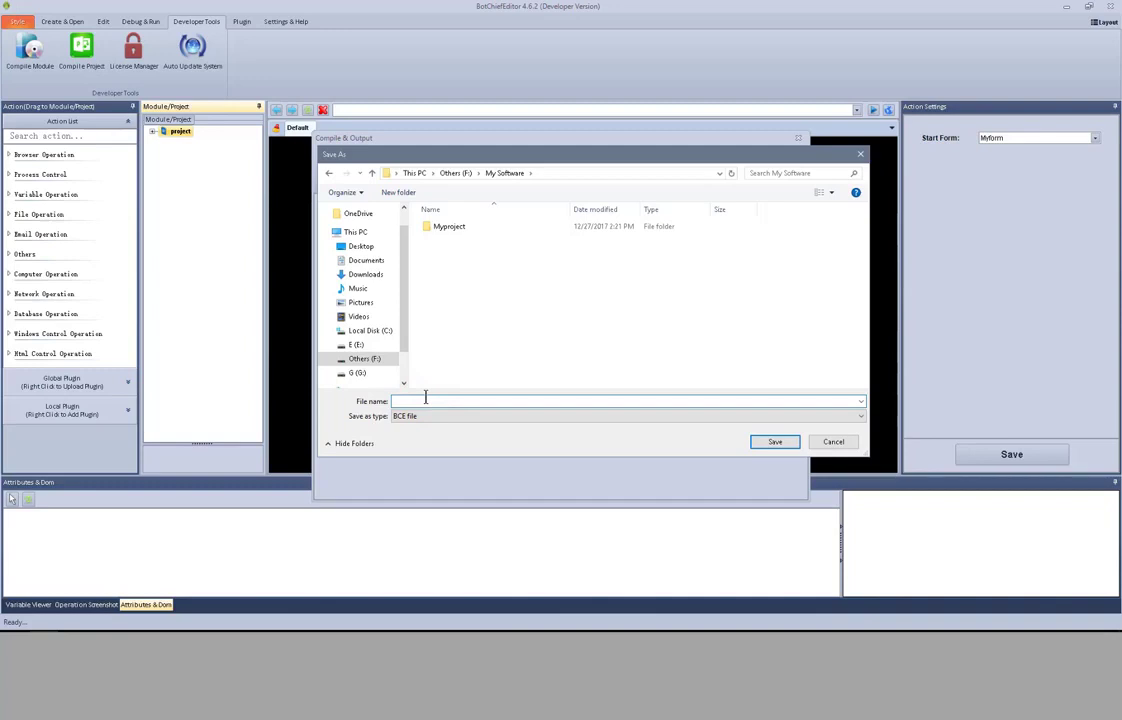
text(MySettings)
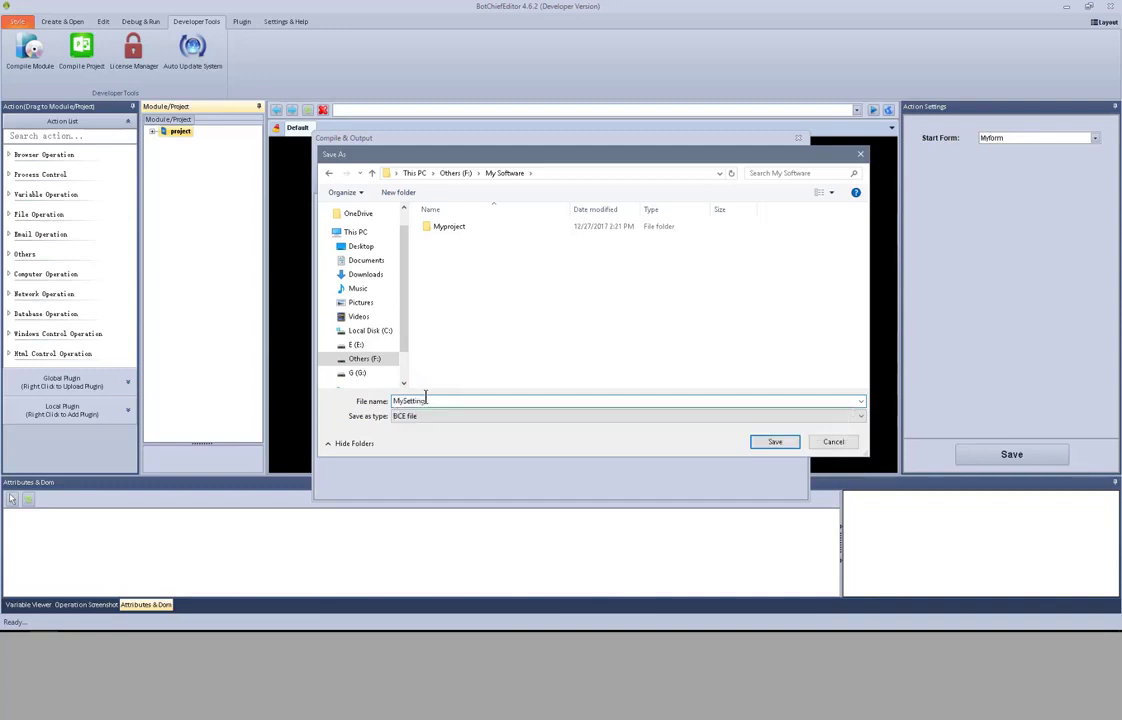
click(763, 443)
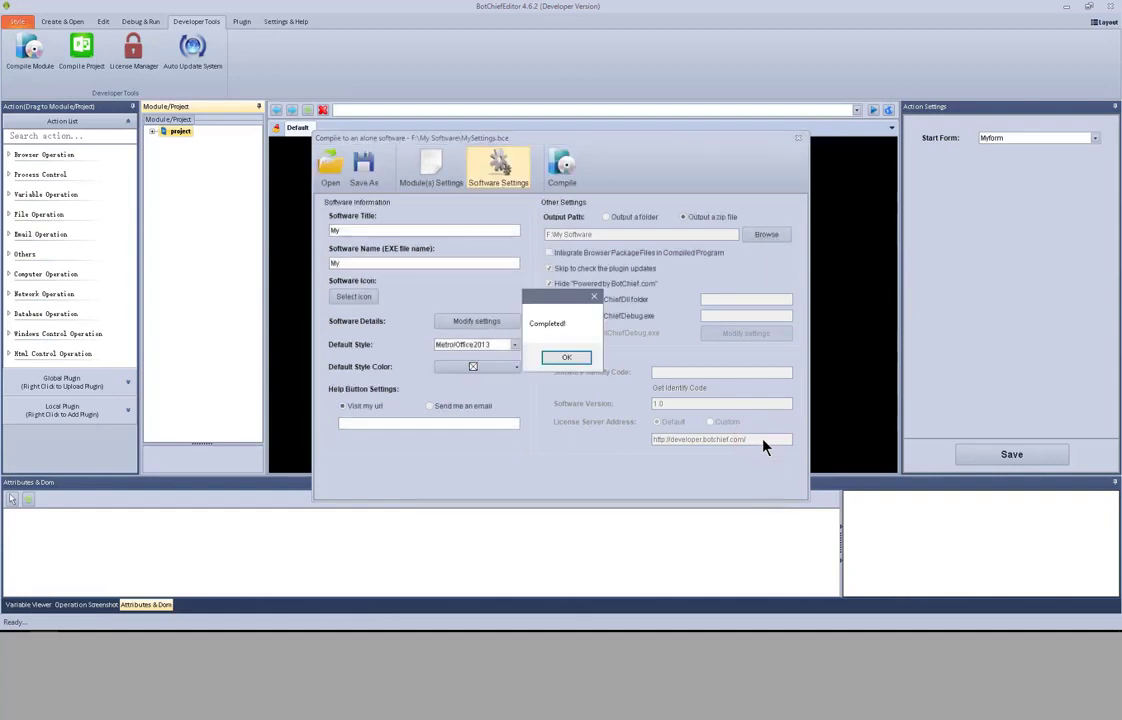
click(578, 358)
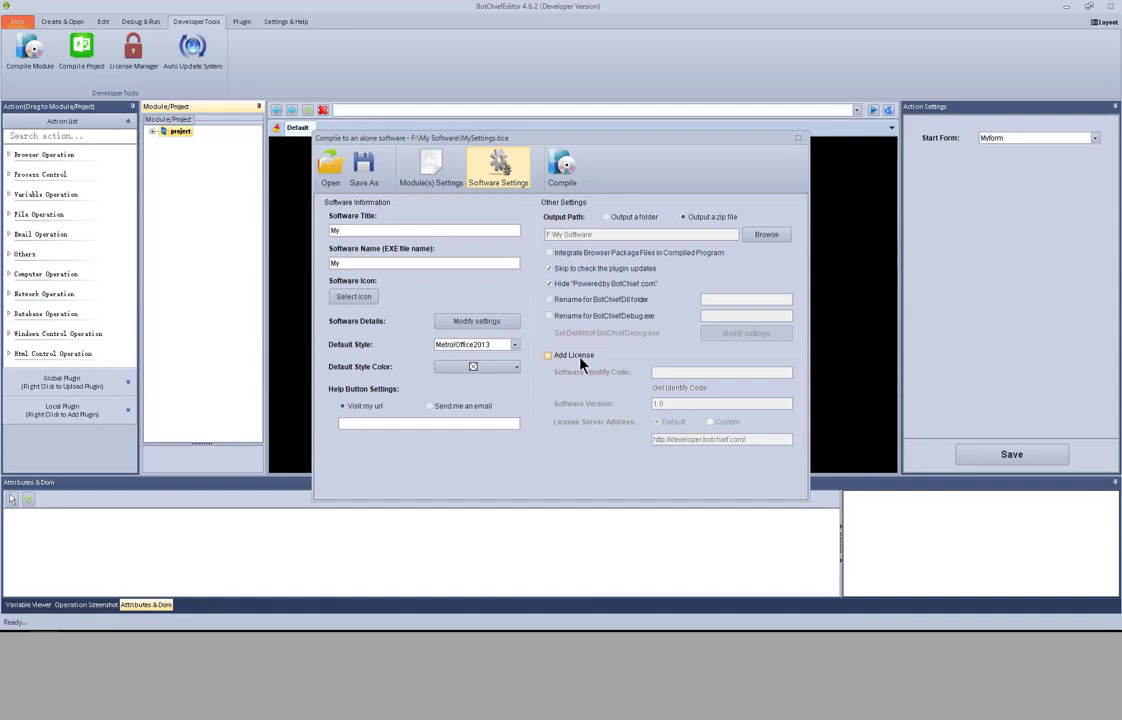
Switch to File Explorer and extract the compiled My zip archive into its own folder in F:\My Software
key(super+e)
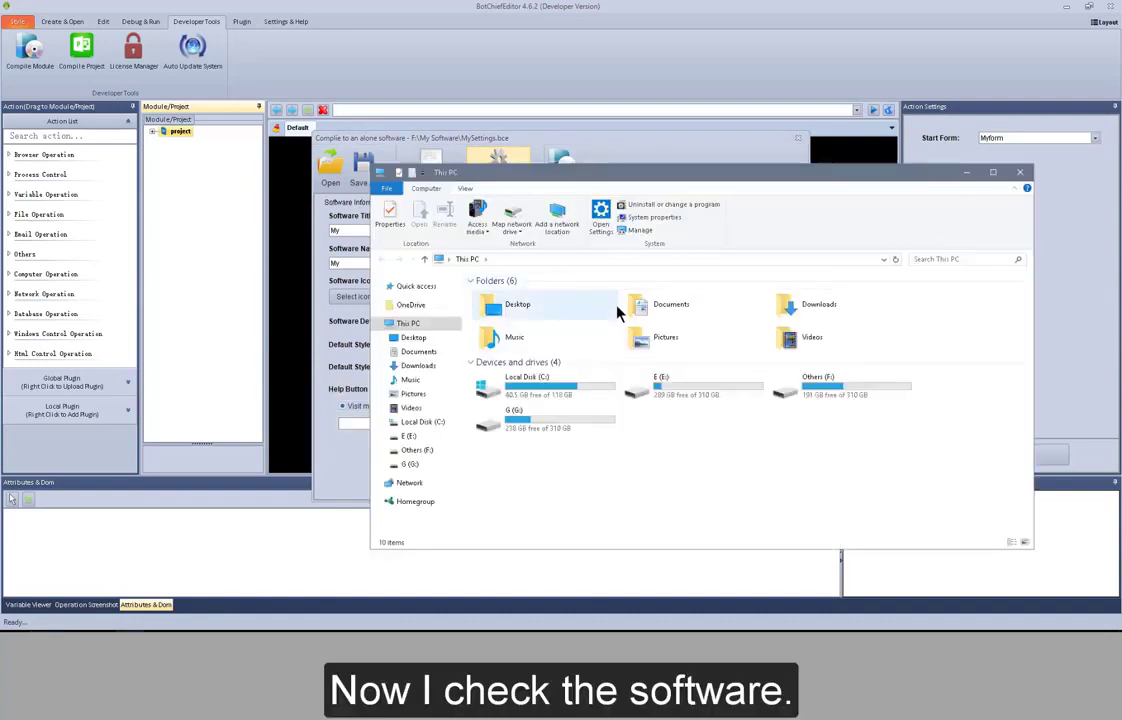
double_click(801, 392)
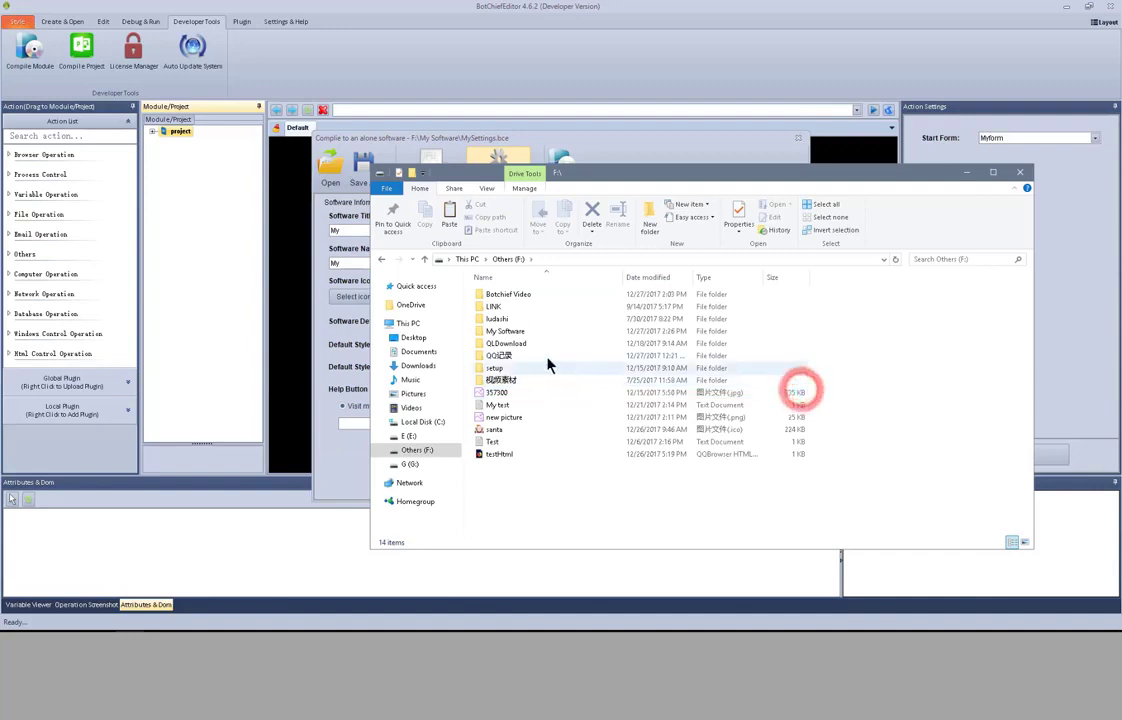
double_click(525, 331)
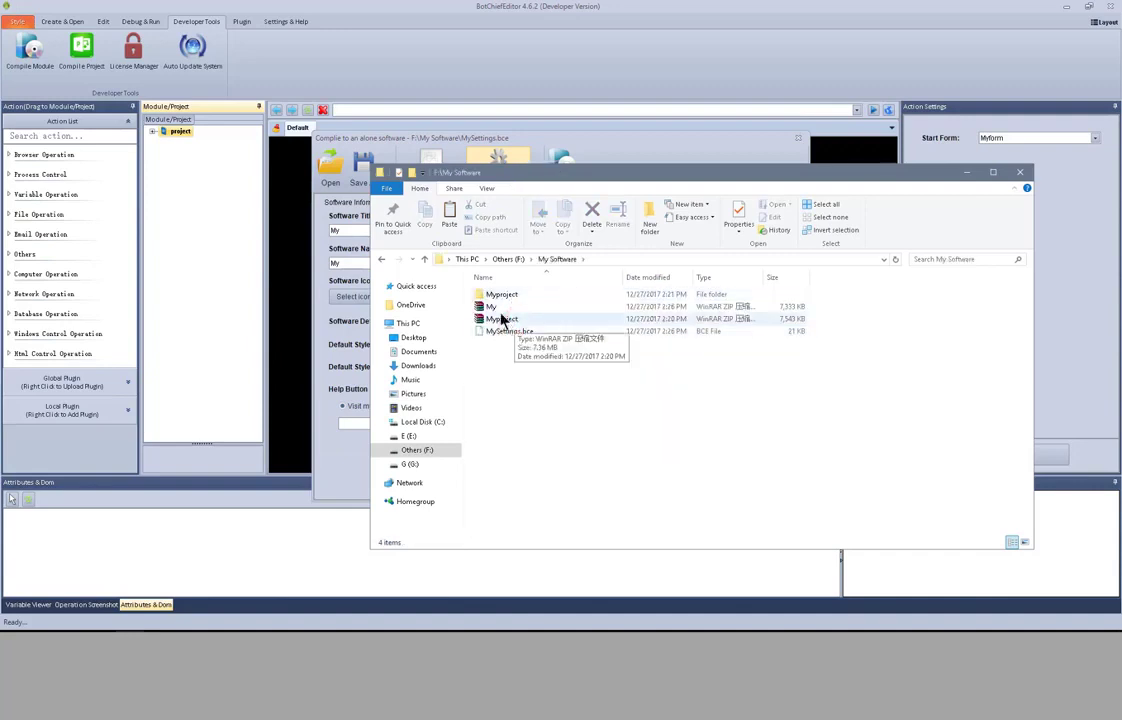
right_click(493, 306)
click(537, 370)
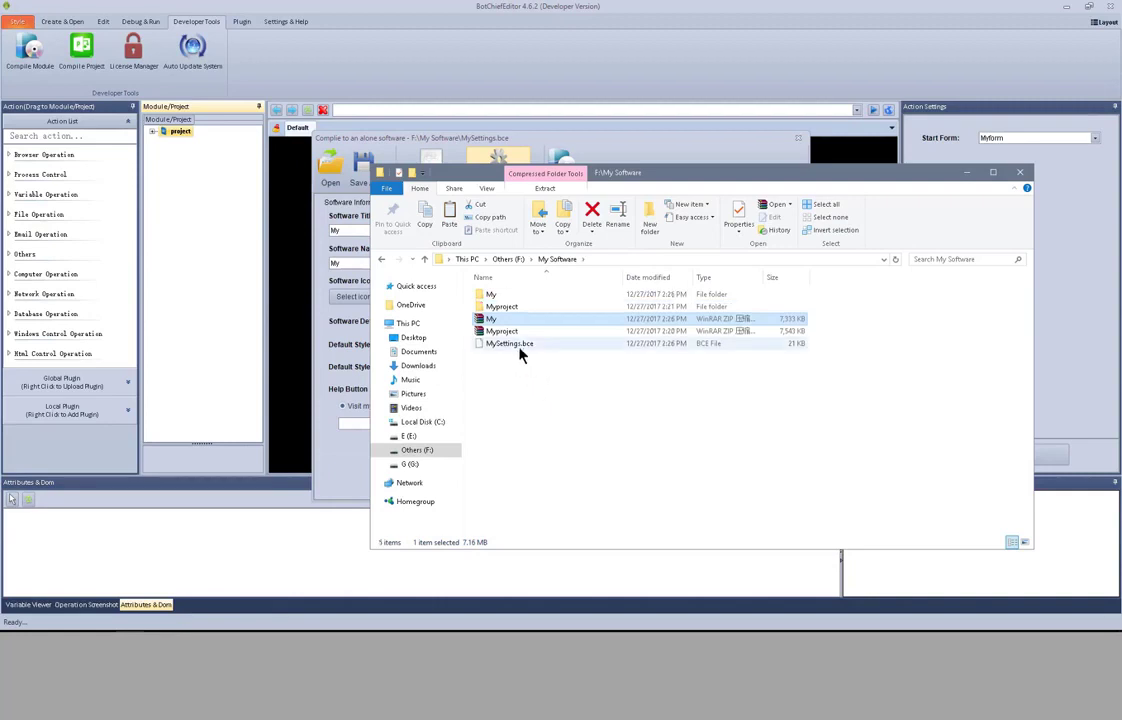
Launch the compiled My program from the extracted My folder and show the baiducreate module's settings
double_click(500, 294)
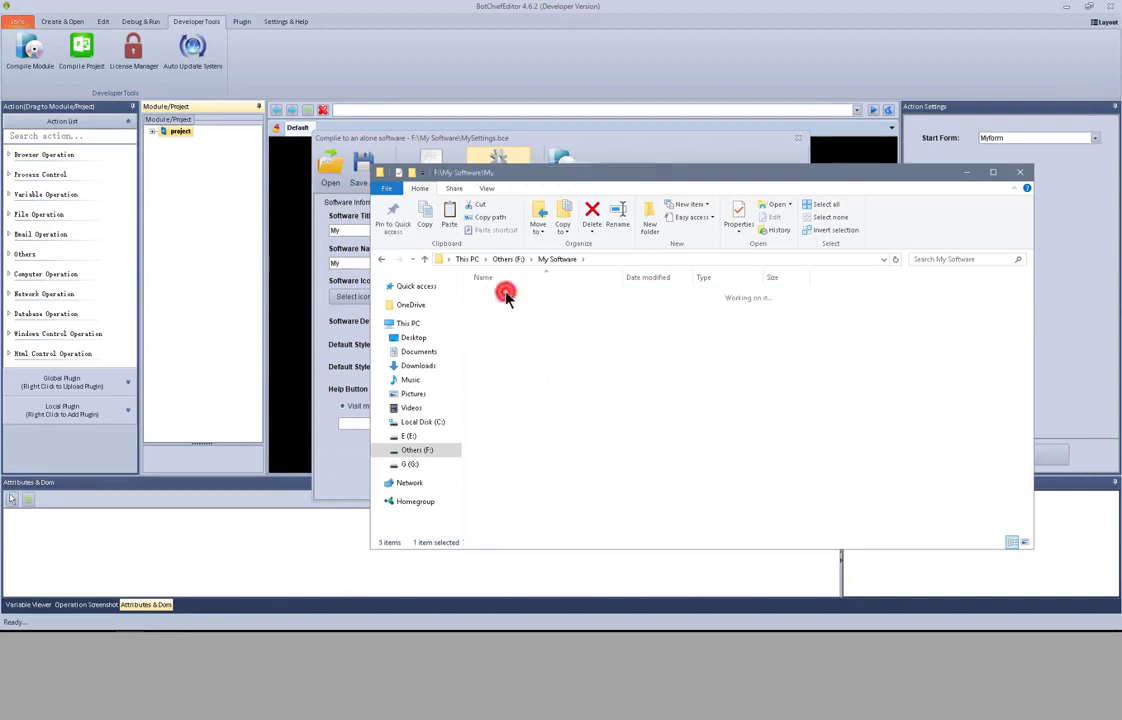
double_click(492, 418)
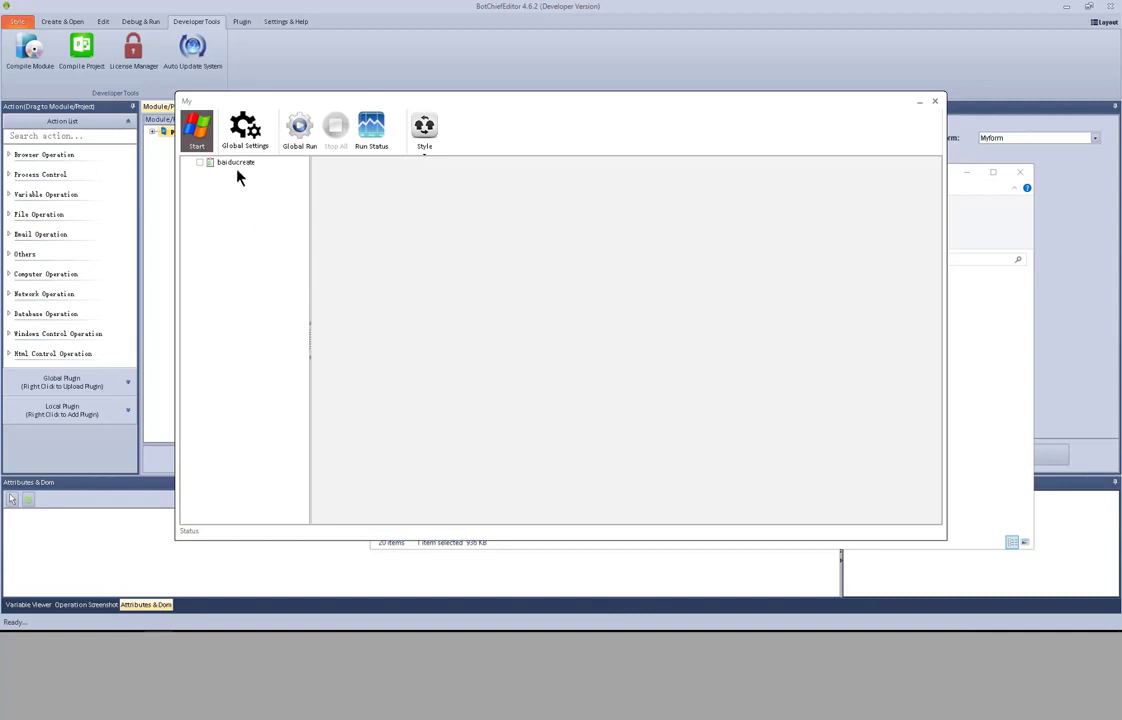
click(237, 168)
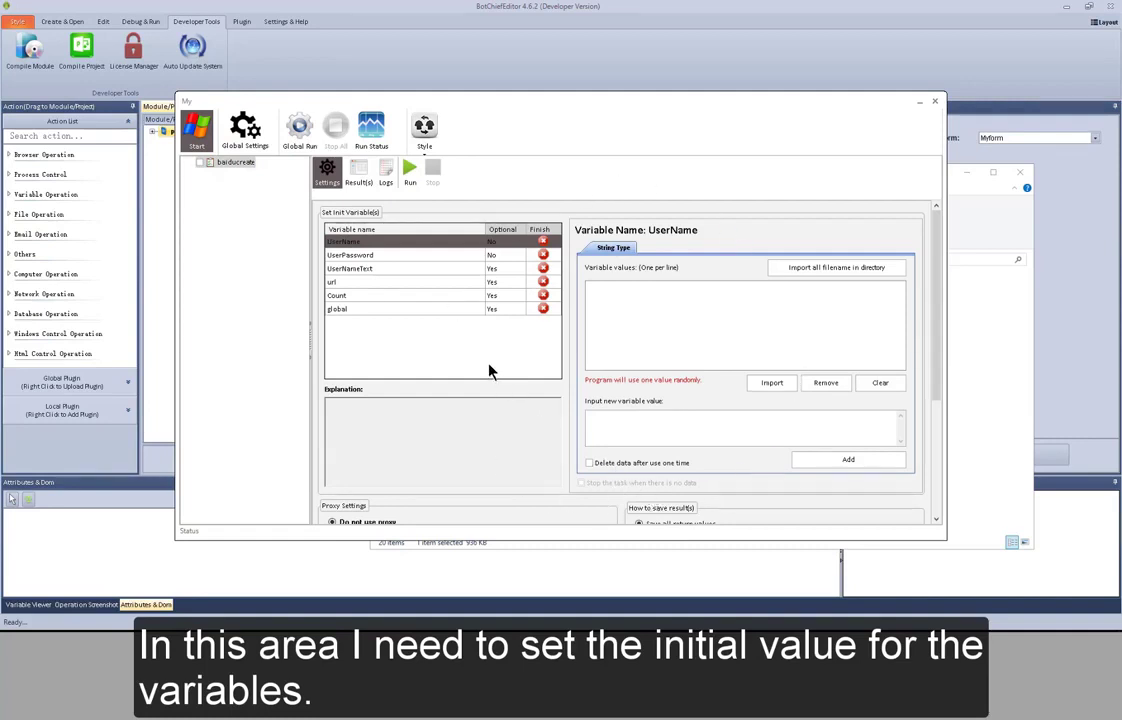
Add the values name and name2 to the UserName variable of the baiducreate module
click(629, 417)
text(name)
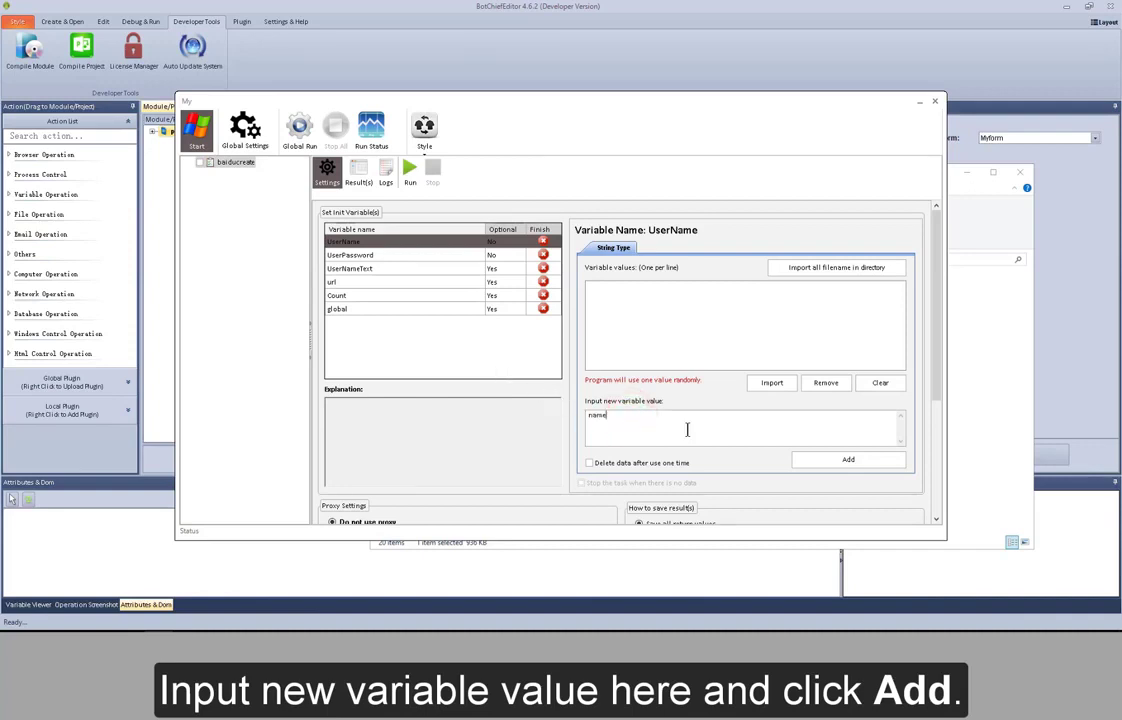
click(829, 462)
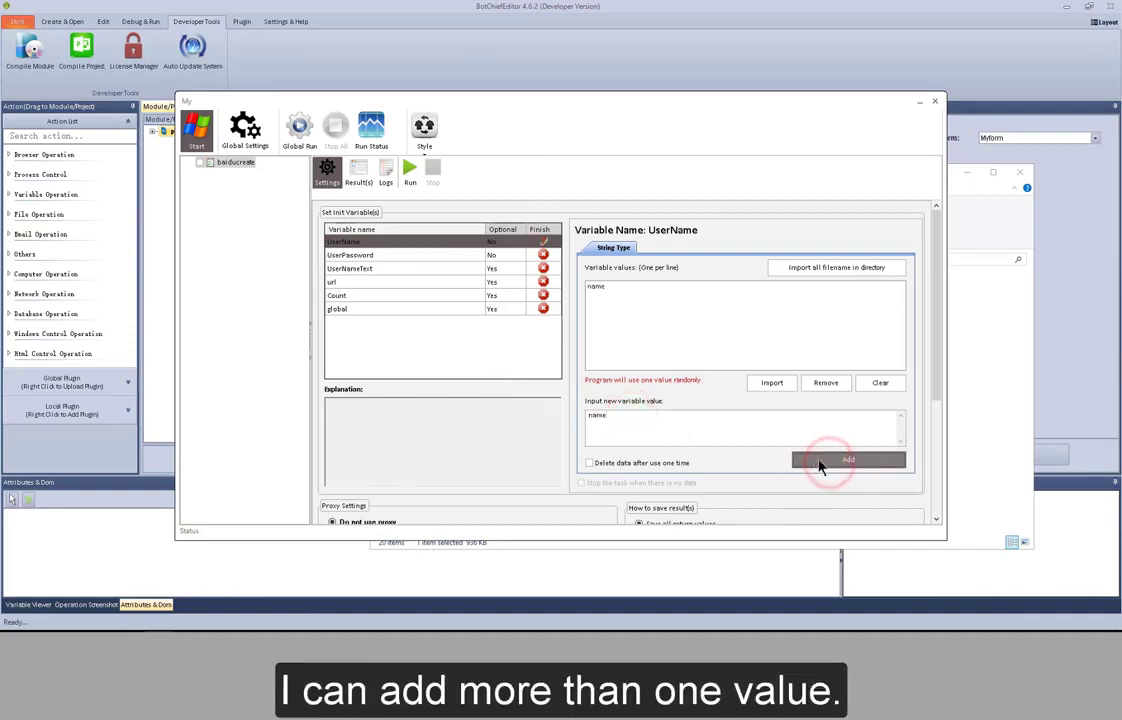
click(741, 428)
text(2)
click(815, 459)
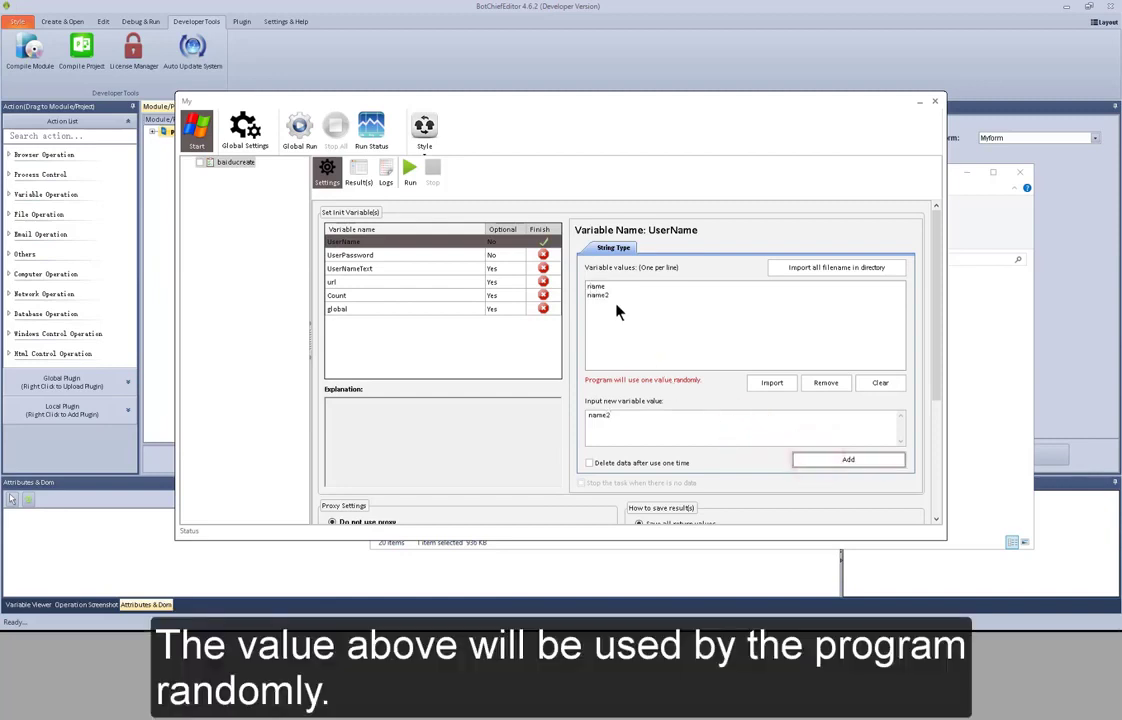
Look through the Count and UserNameText variables, and set the module's proxy option to a separate proxy
click(440, 297)
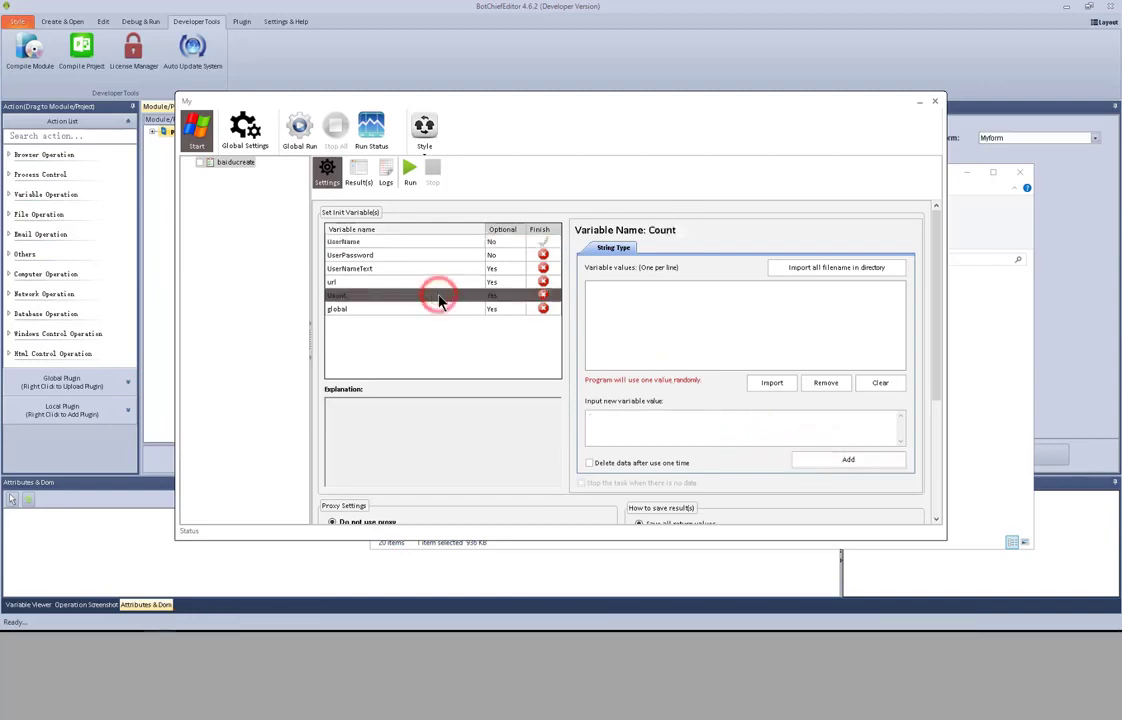
click(440, 268)
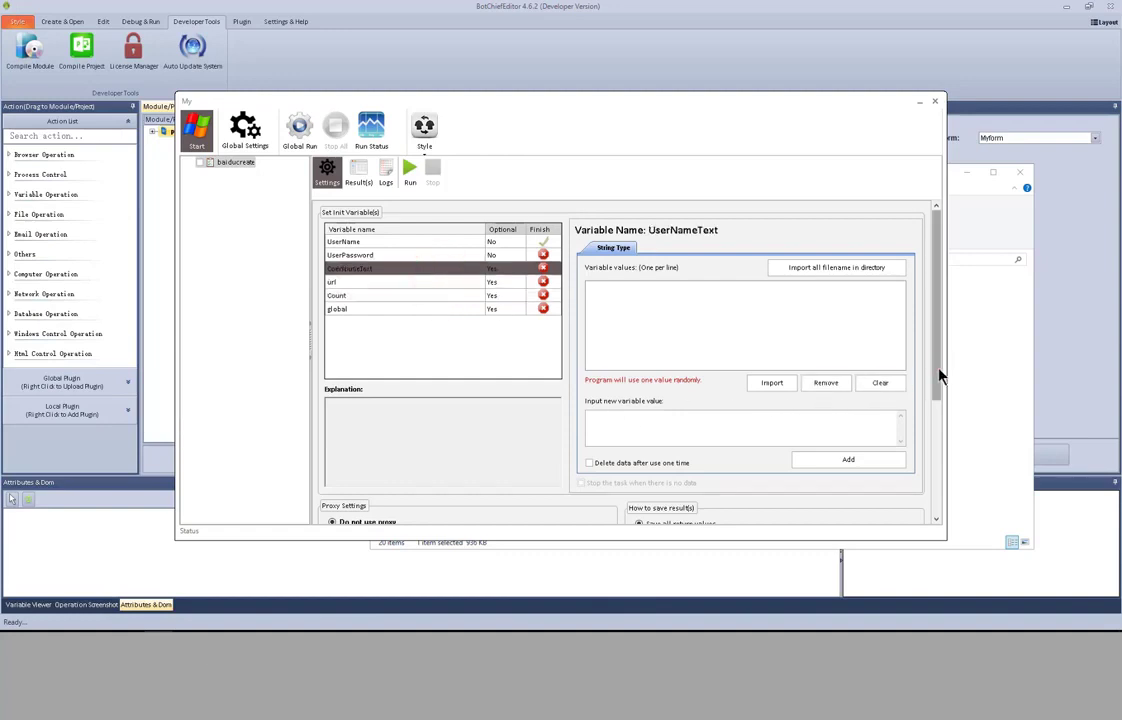
drag(937, 370, 932, 457)
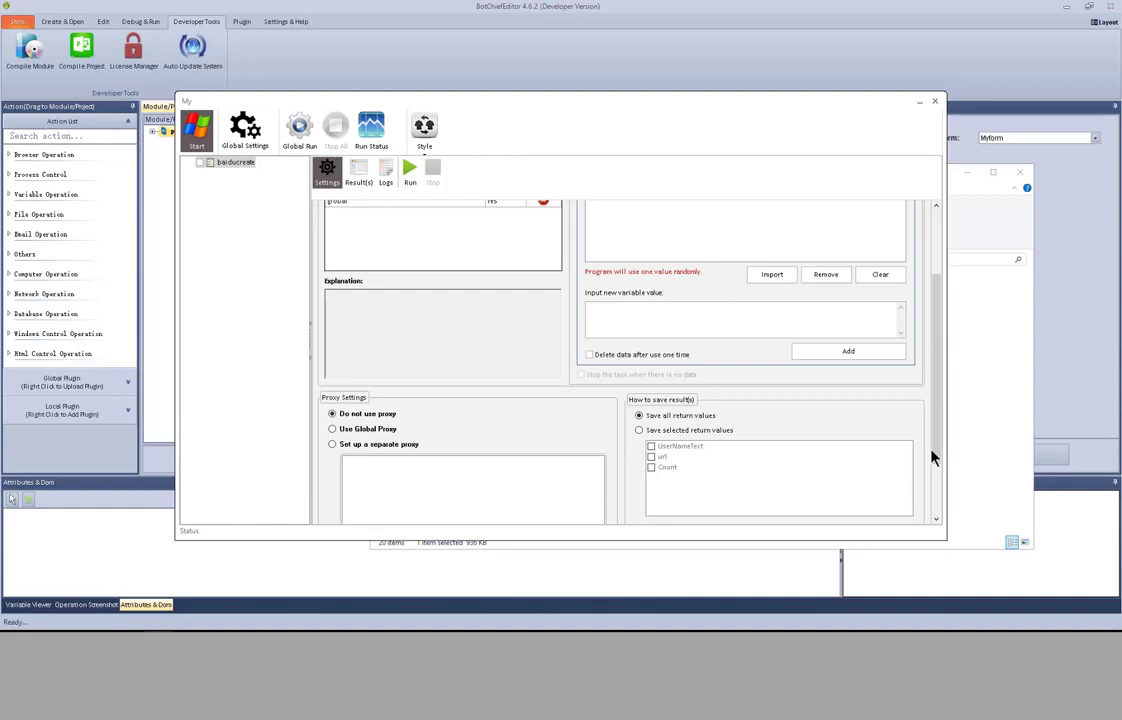
scroll(931, 453, down, 2)
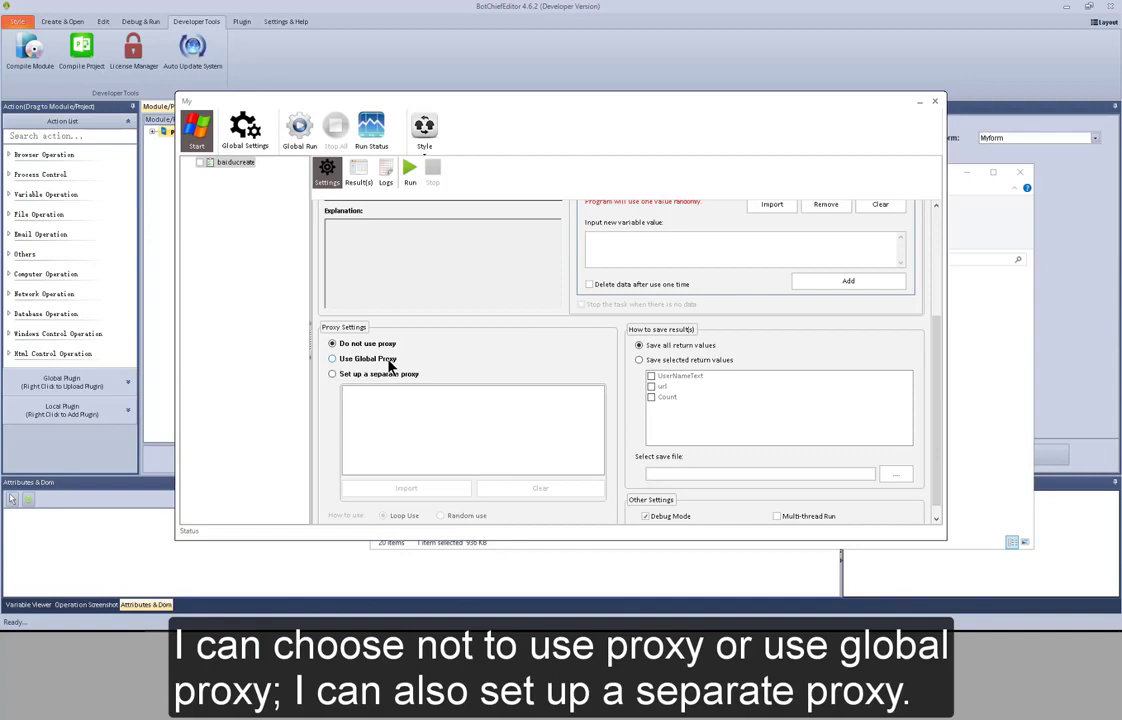
click(391, 378)
click(451, 424)
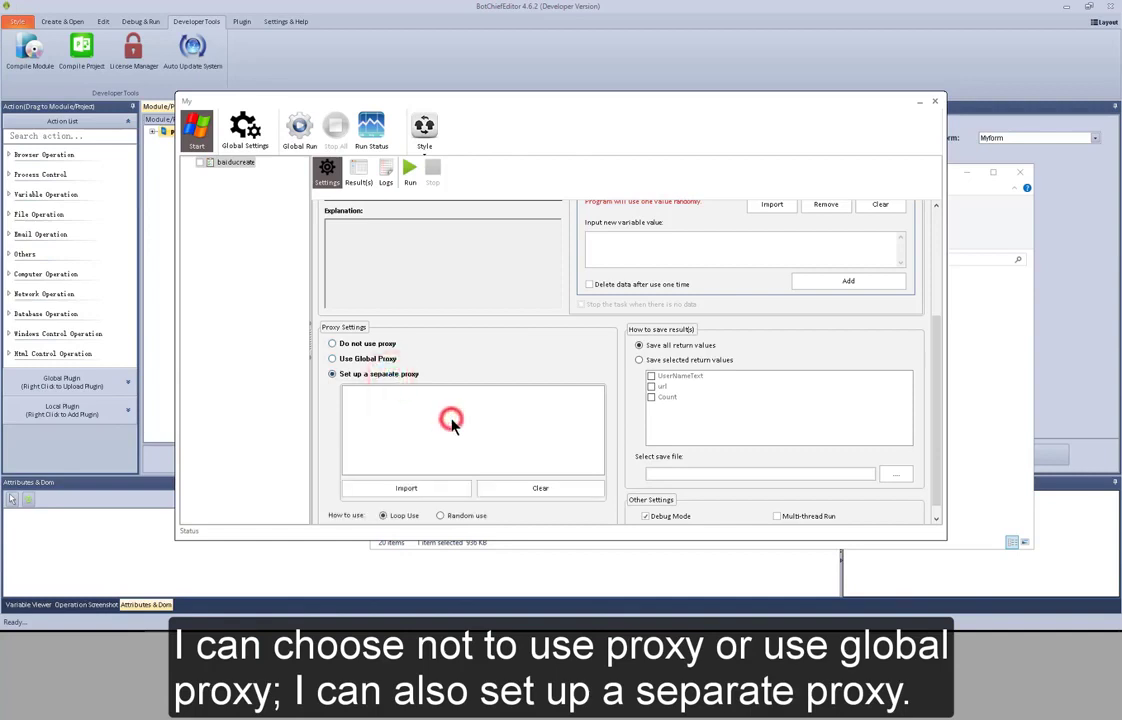
scroll(425, 389, down, 1)
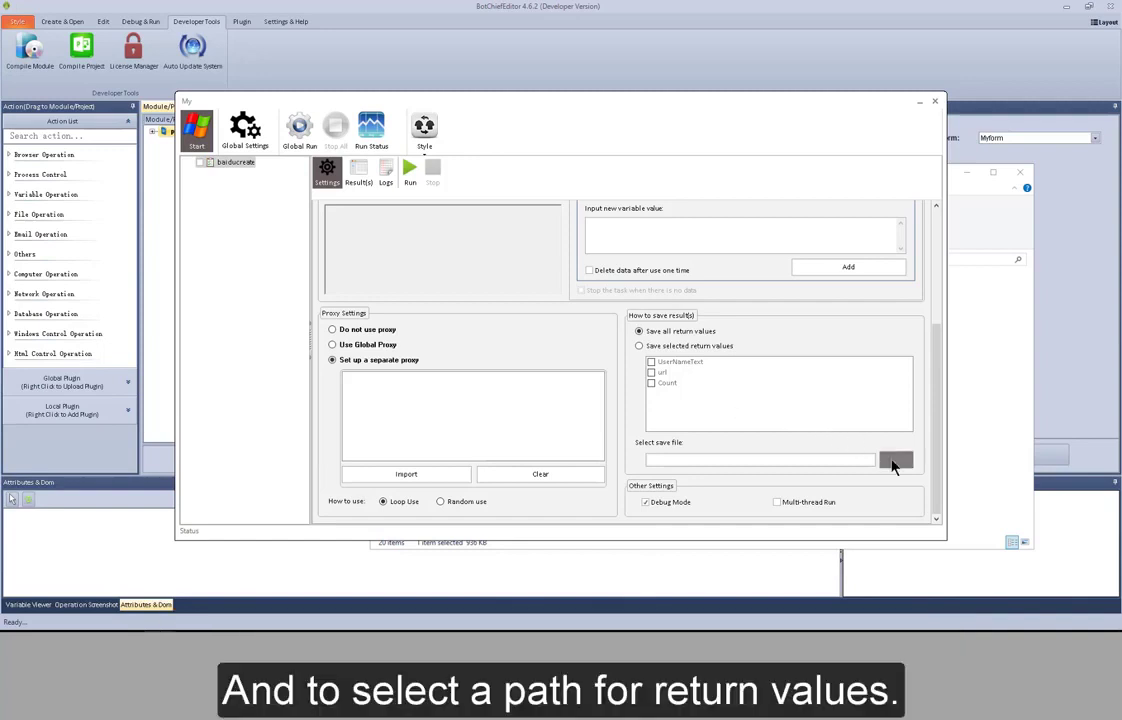
Bring up the save file chooser for the return values, dismiss it, and enable Multi-thread Run for the module
click(895, 461)
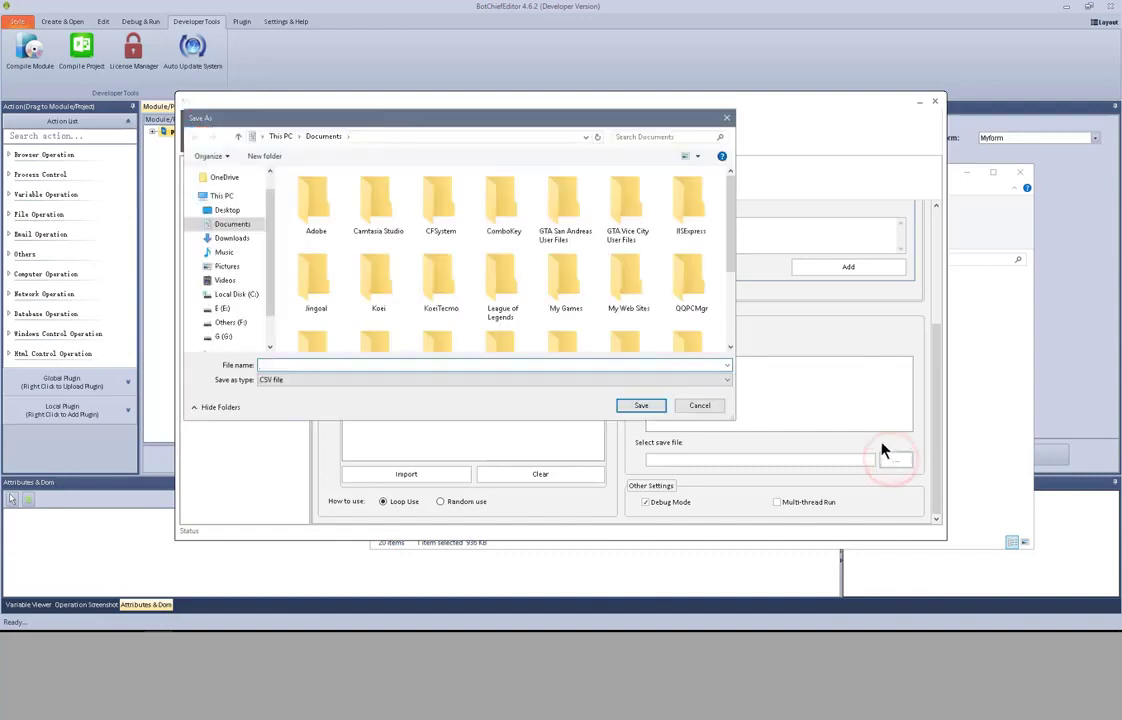
click(726, 119)
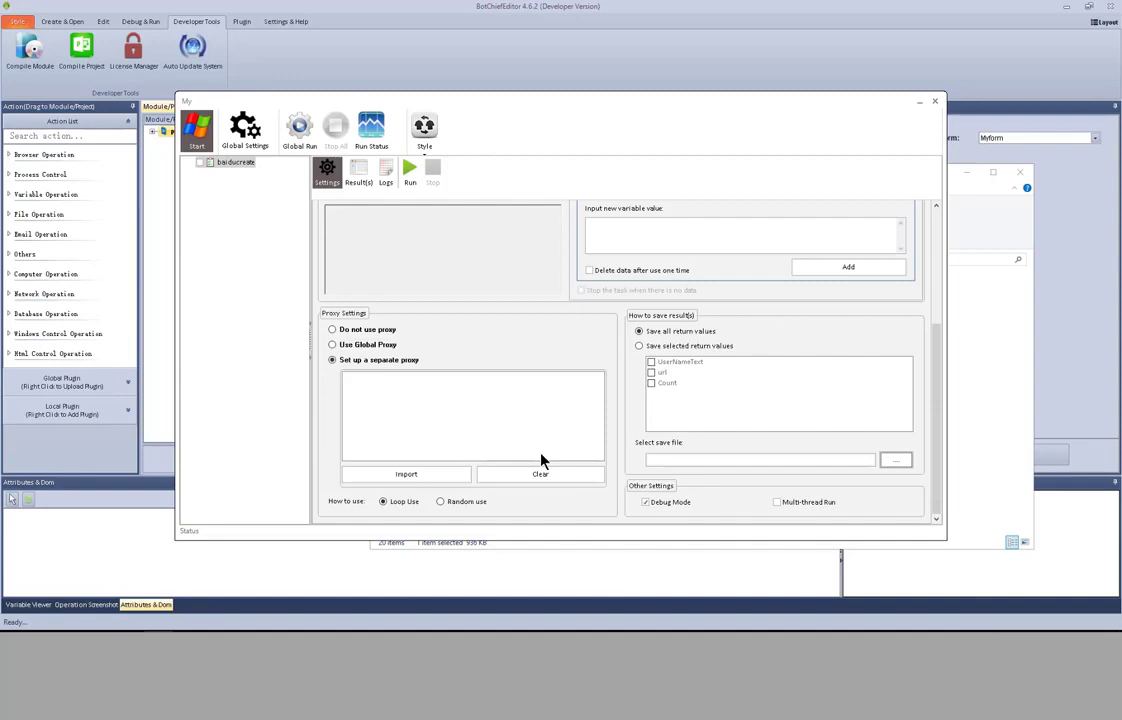
click(777, 503)
Review the baiducreate module's result tables and logs, and check the Others action group in BotChiefEditor for Task Log
click(362, 176)
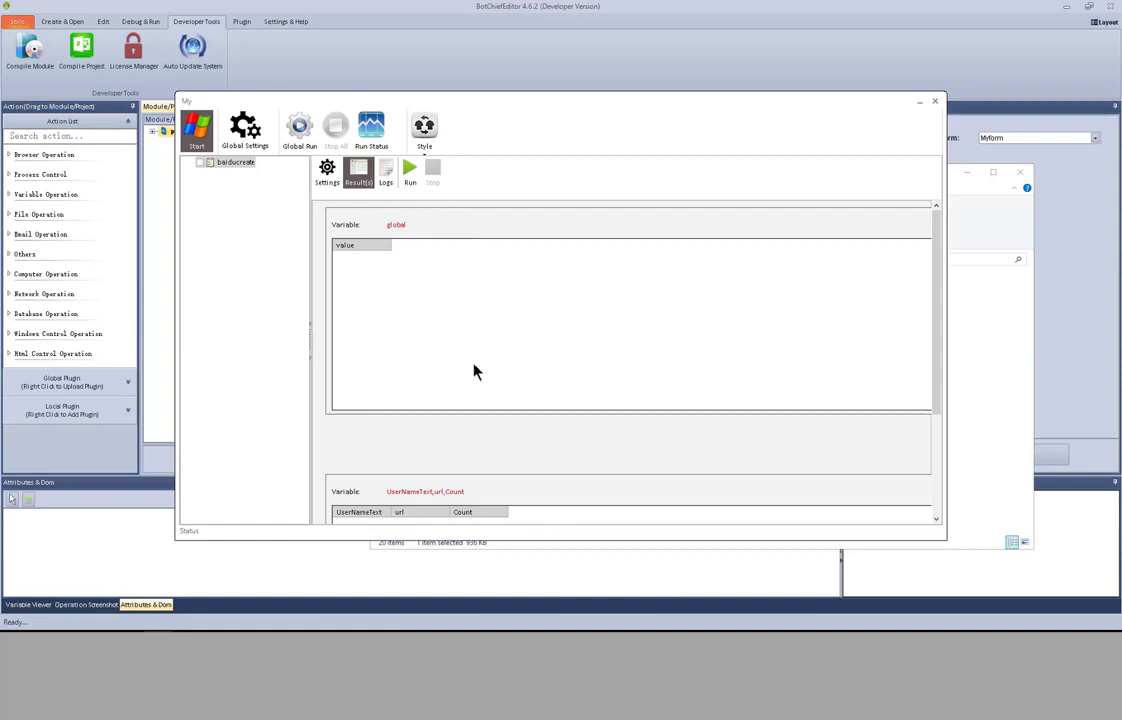
scroll(922, 462, down, 3)
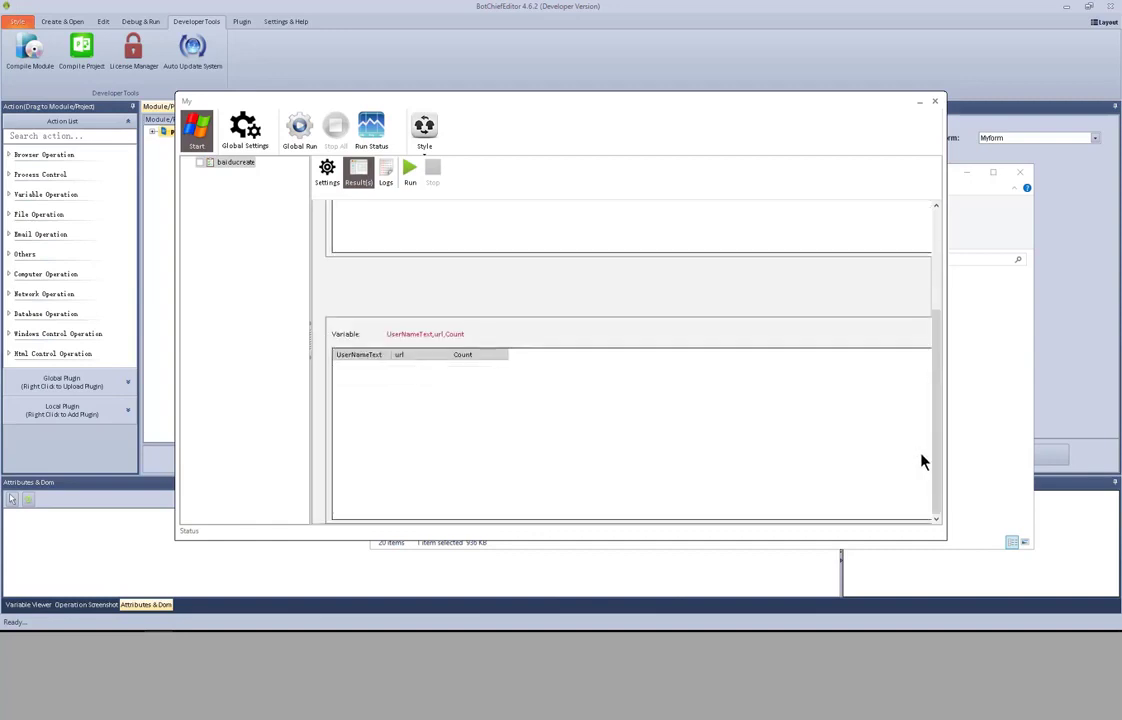
scroll(922, 462, up, 3)
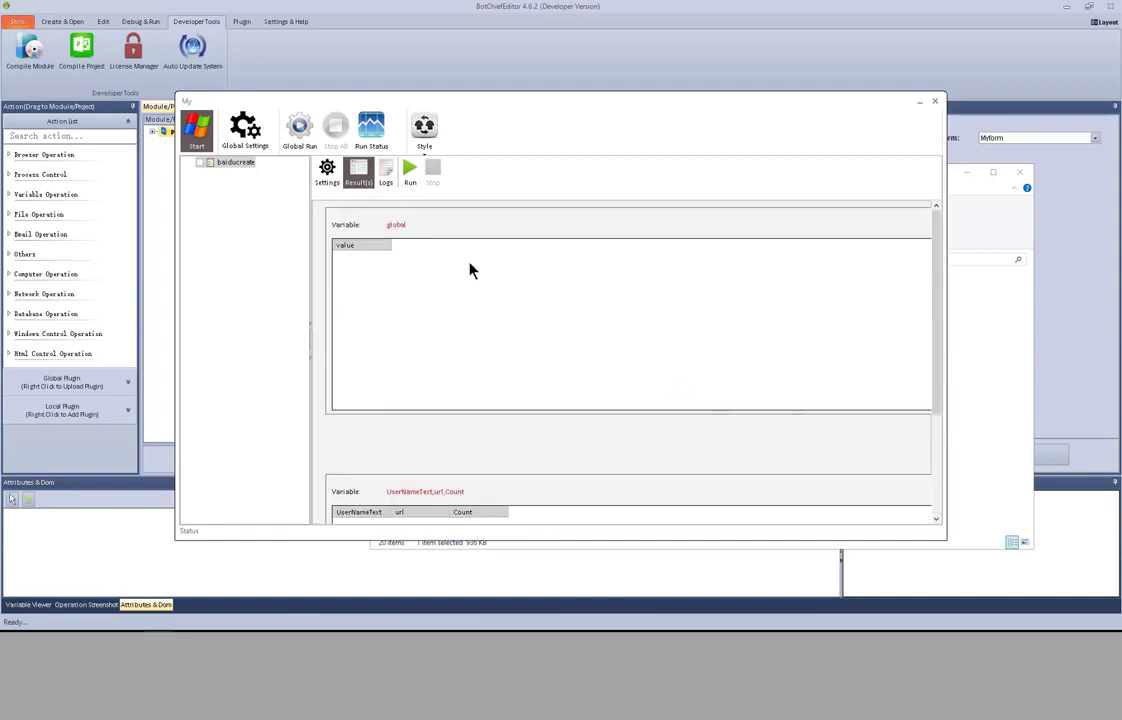
click(387, 178)
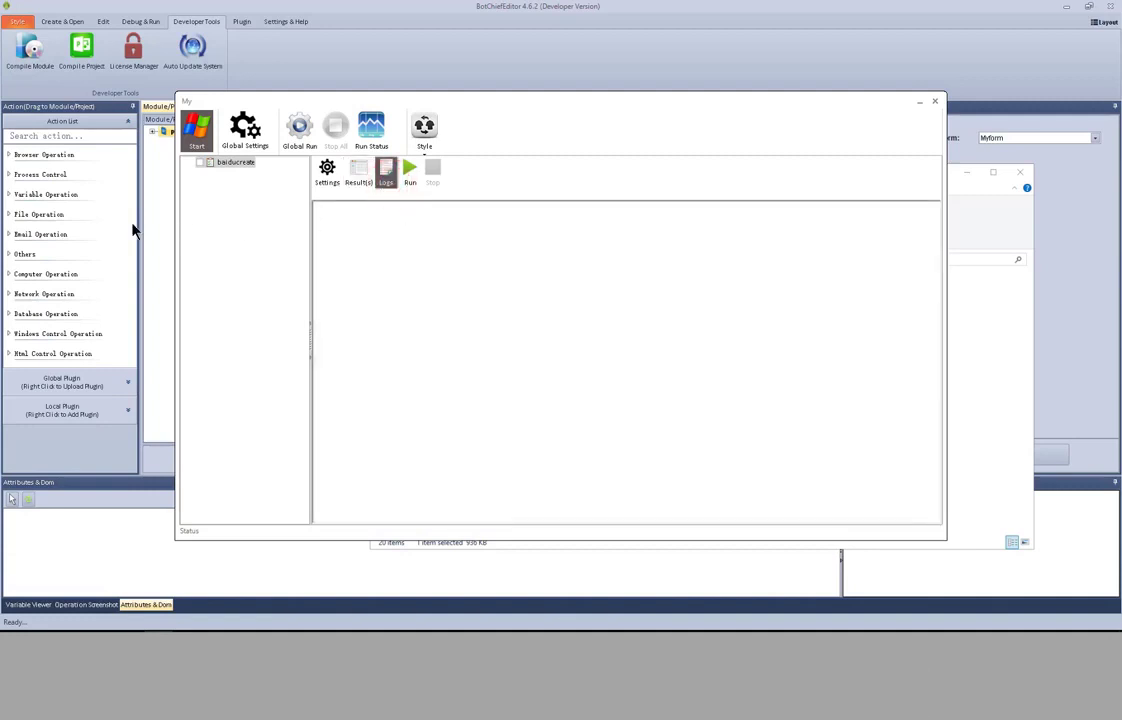
click(10, 255)
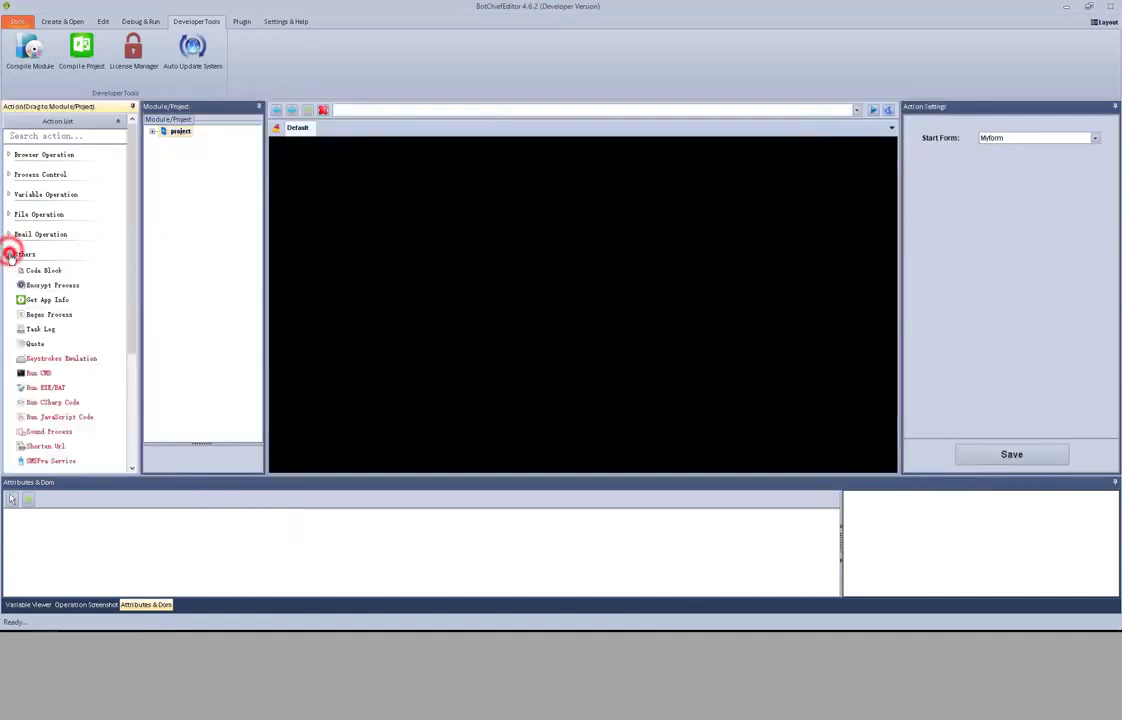
key(alt+Tab)
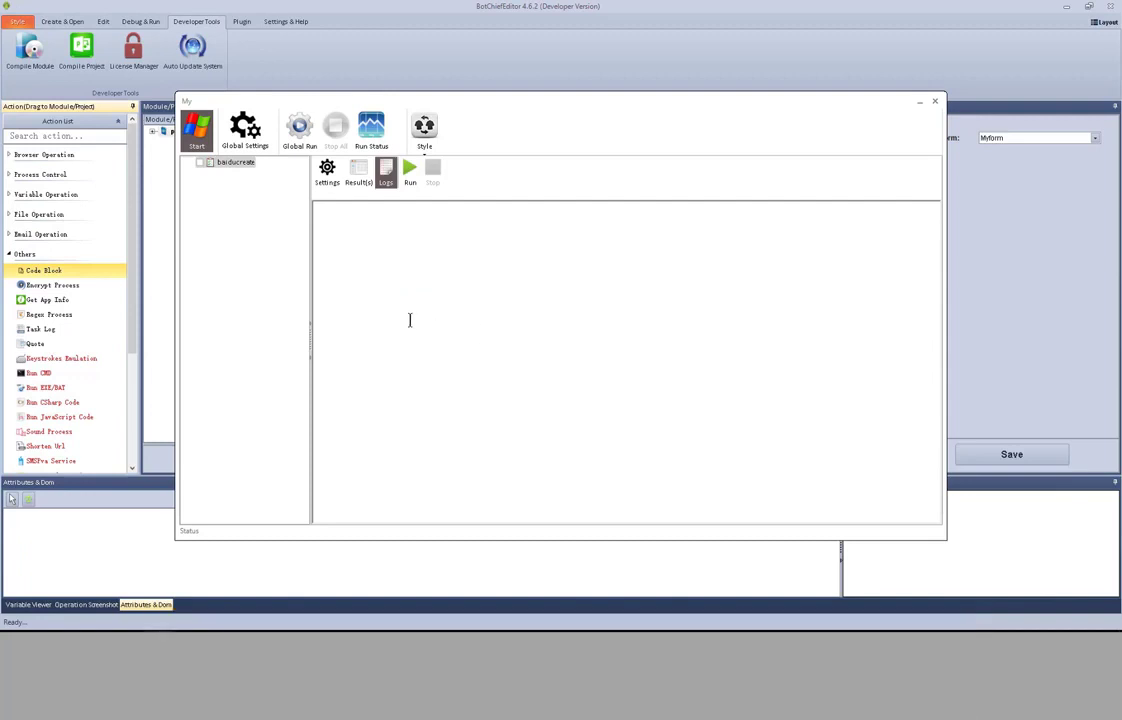
Set the number of threads to 2 in the global settings, and check the module's results view
click(250, 148)
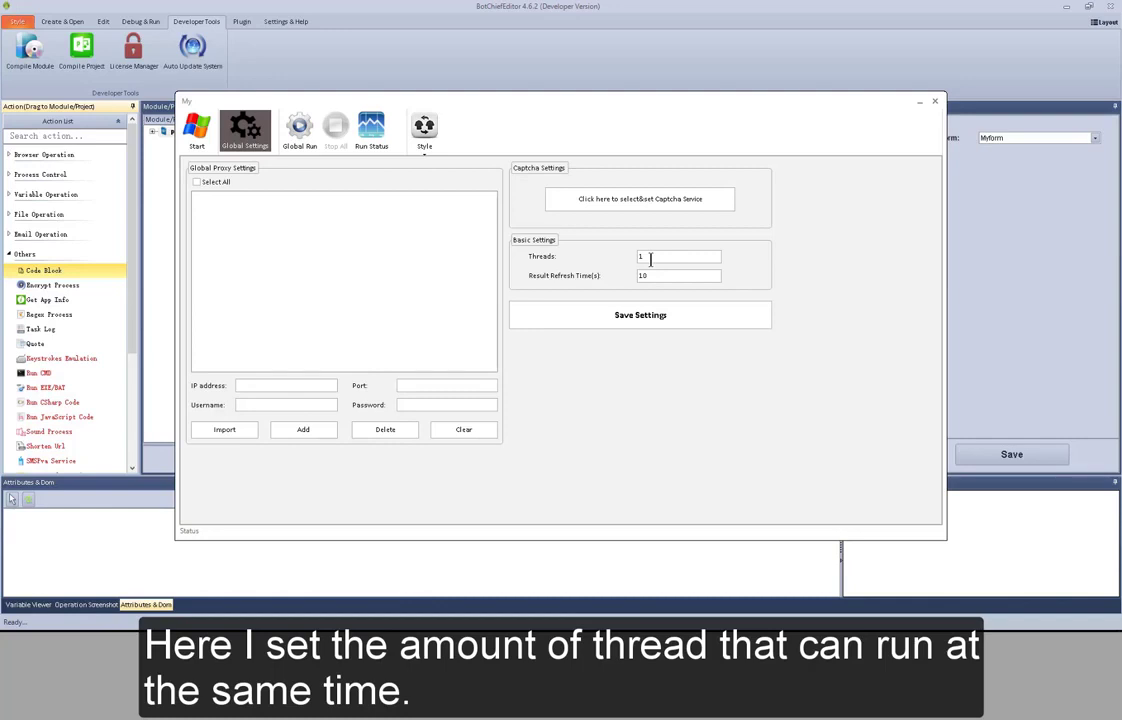
click(650, 257)
key(BackSpace)
text(2)
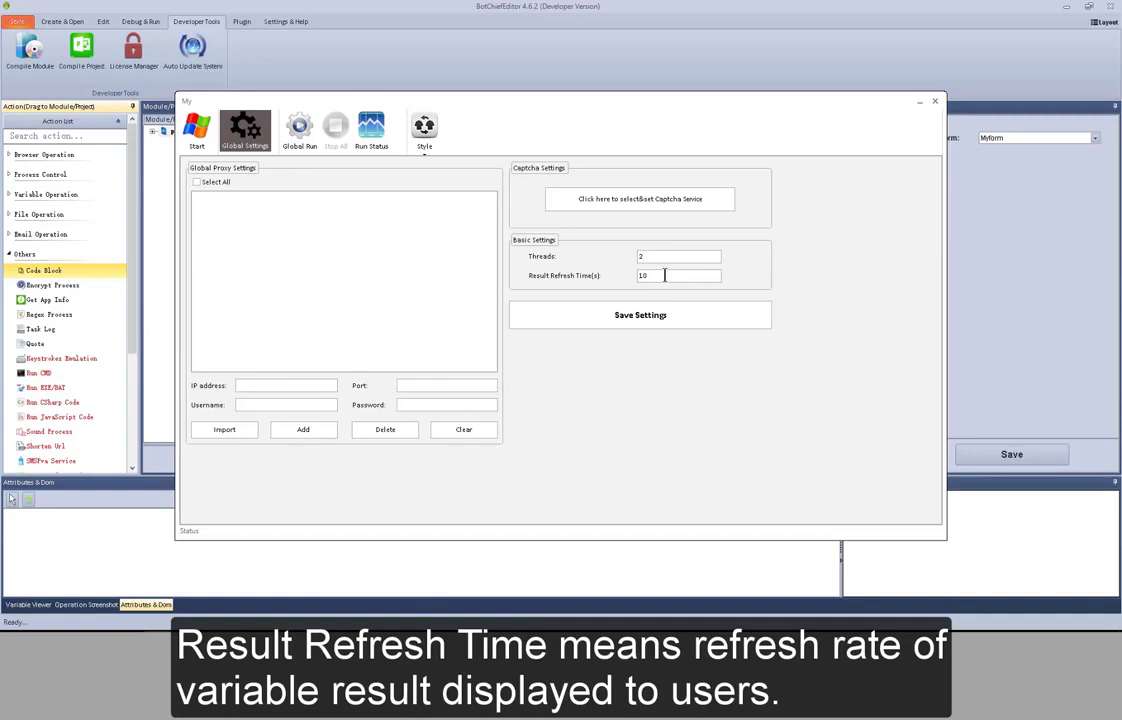
click(197, 128)
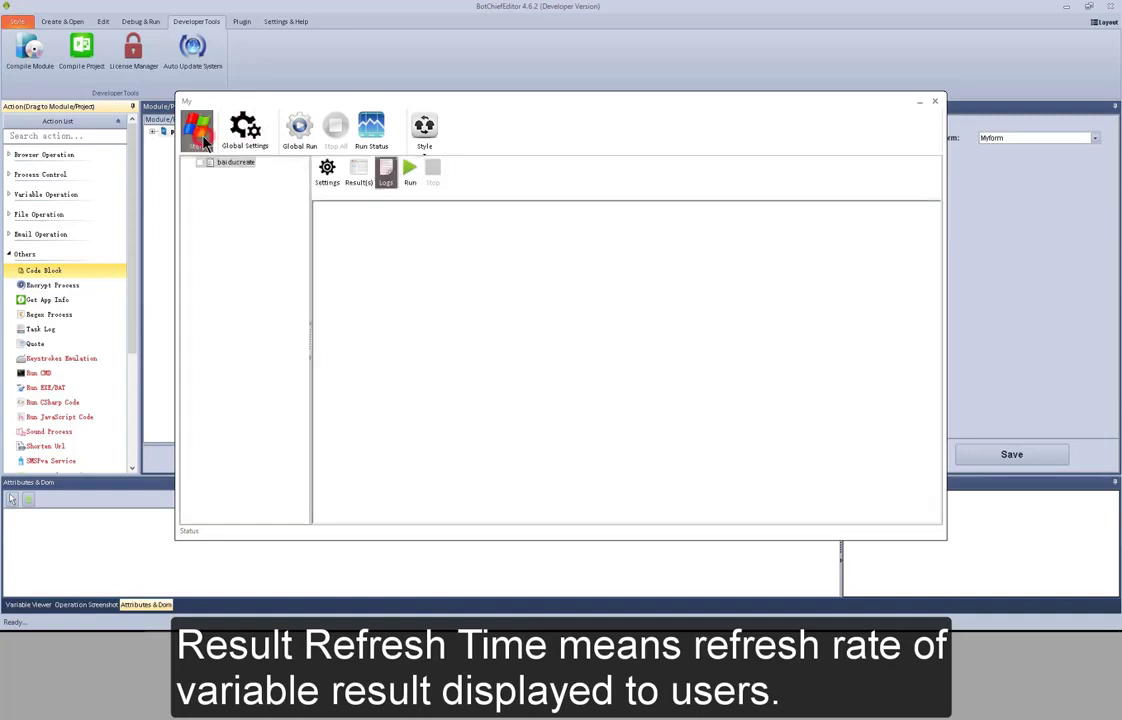
click(358, 170)
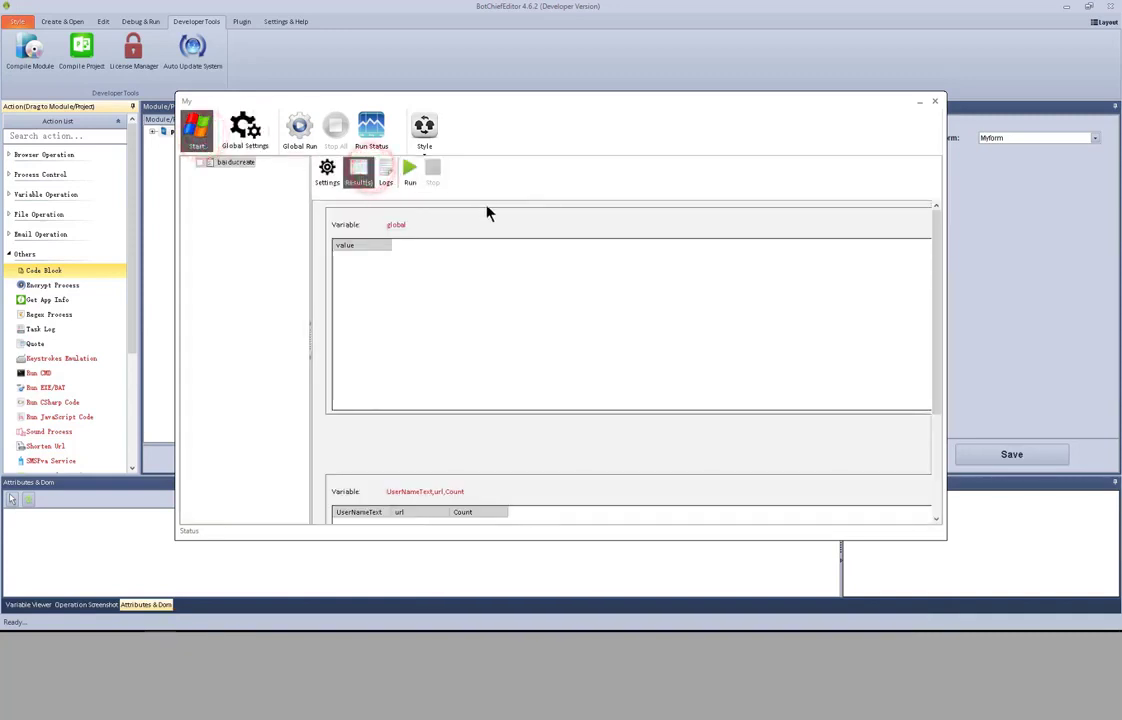
View the captcha service selection window, close it, and save the global settings
click(250, 140)
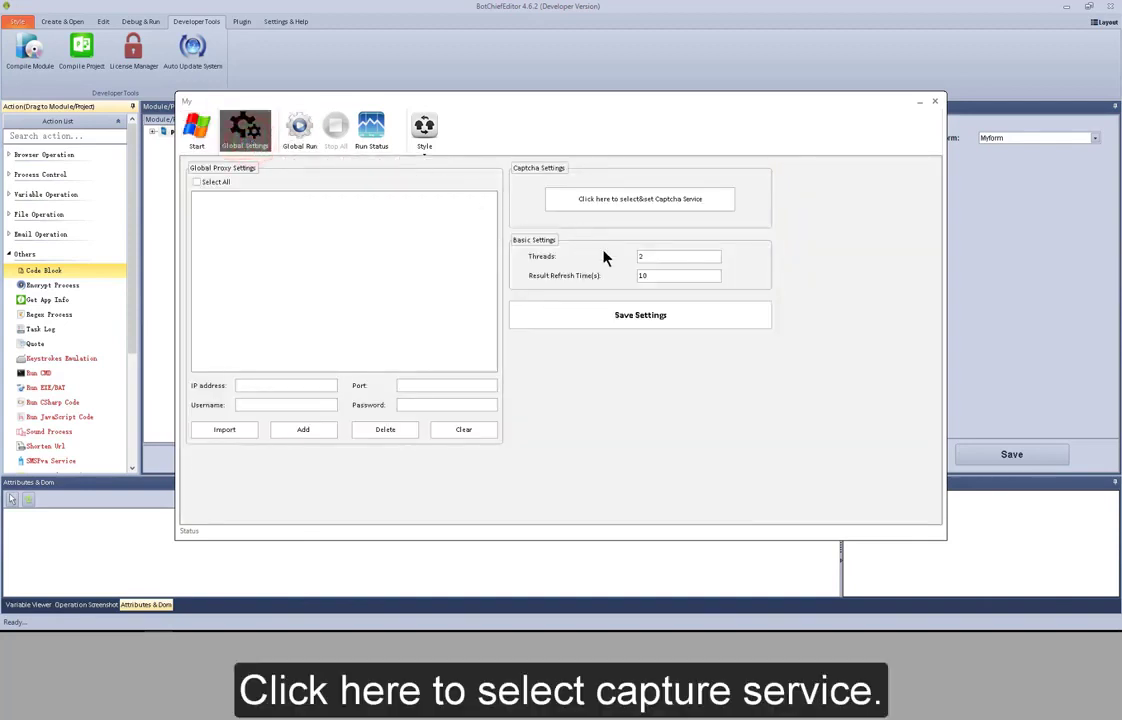
click(643, 199)
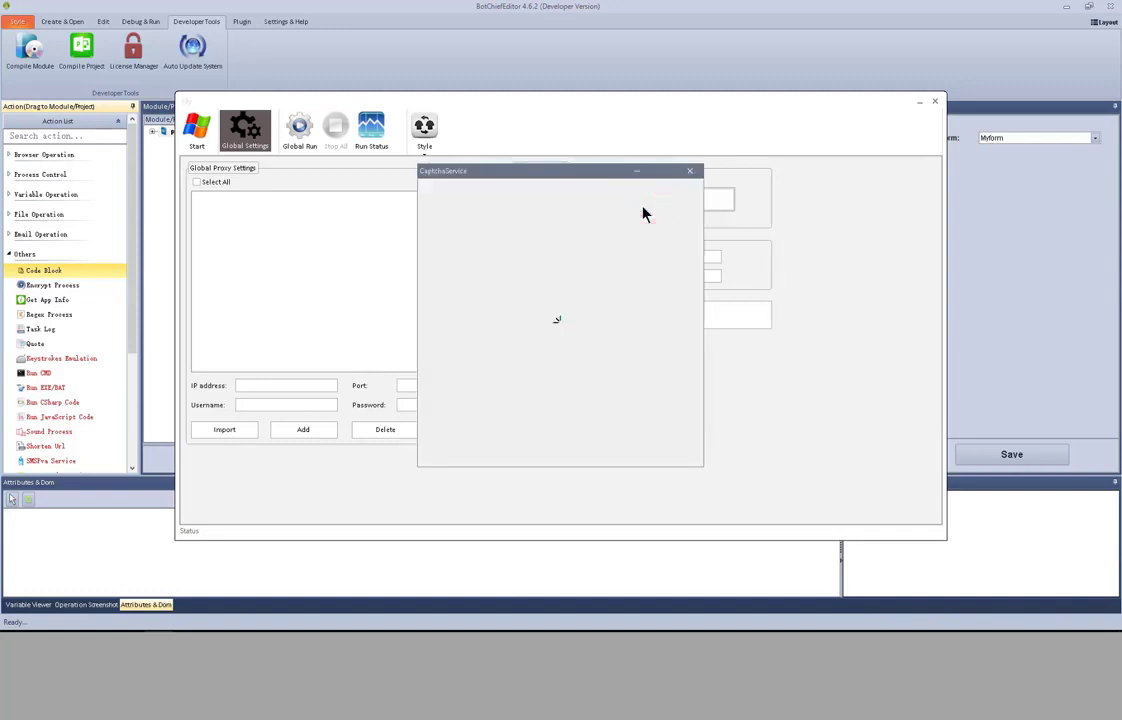
click(689, 171)
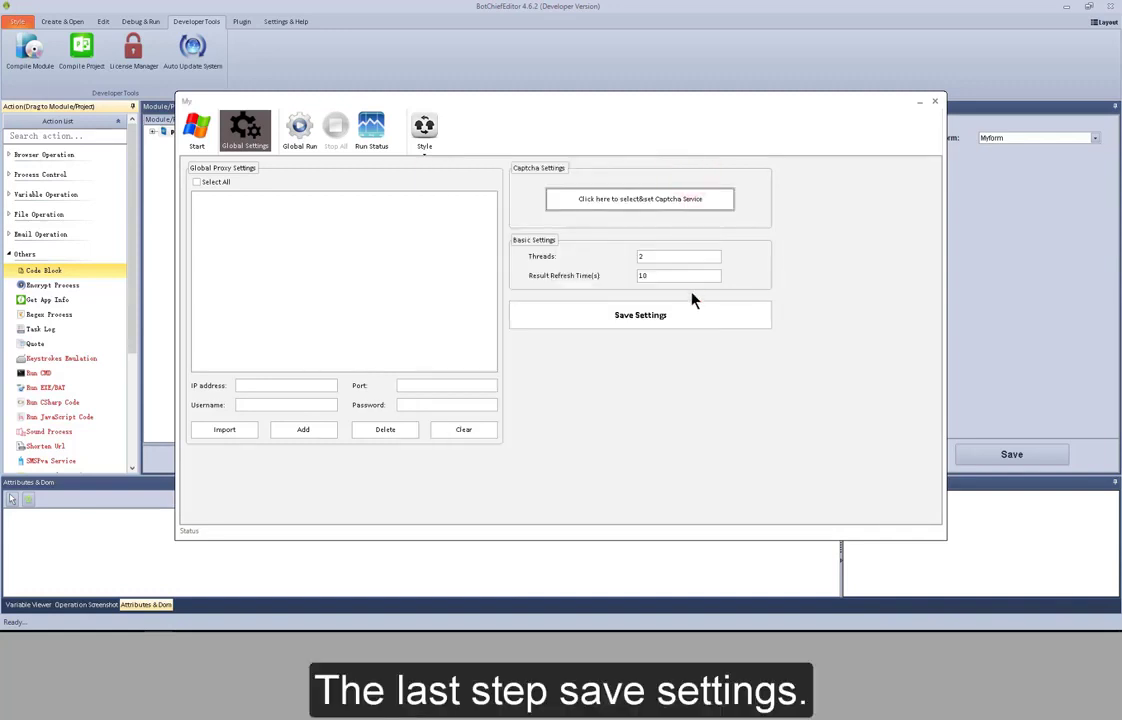
click(678, 318)
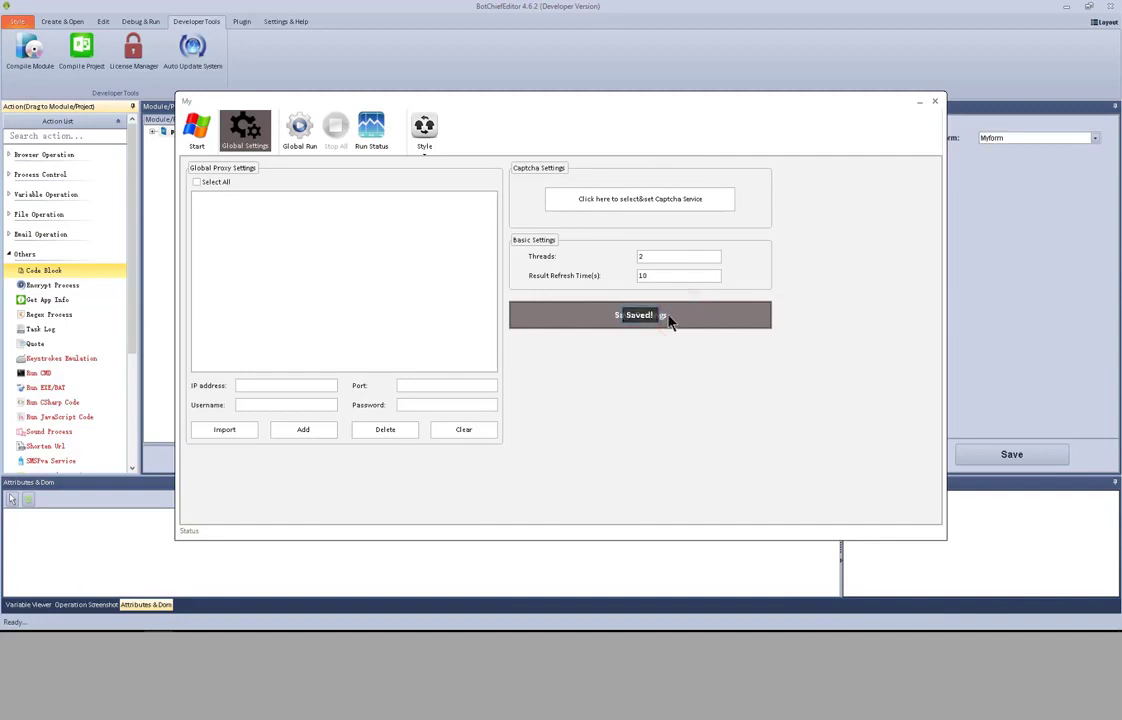
Select the baiducreate module for a global run, and view the run status of all threads
click(199, 140)
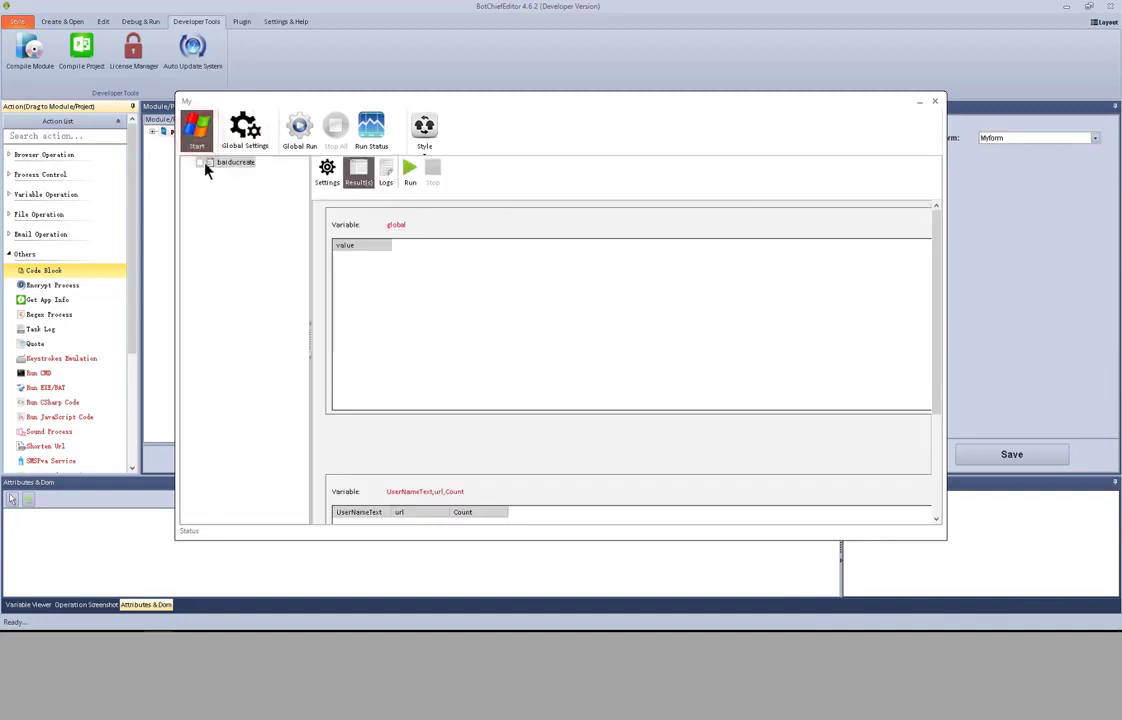
click(201, 163)
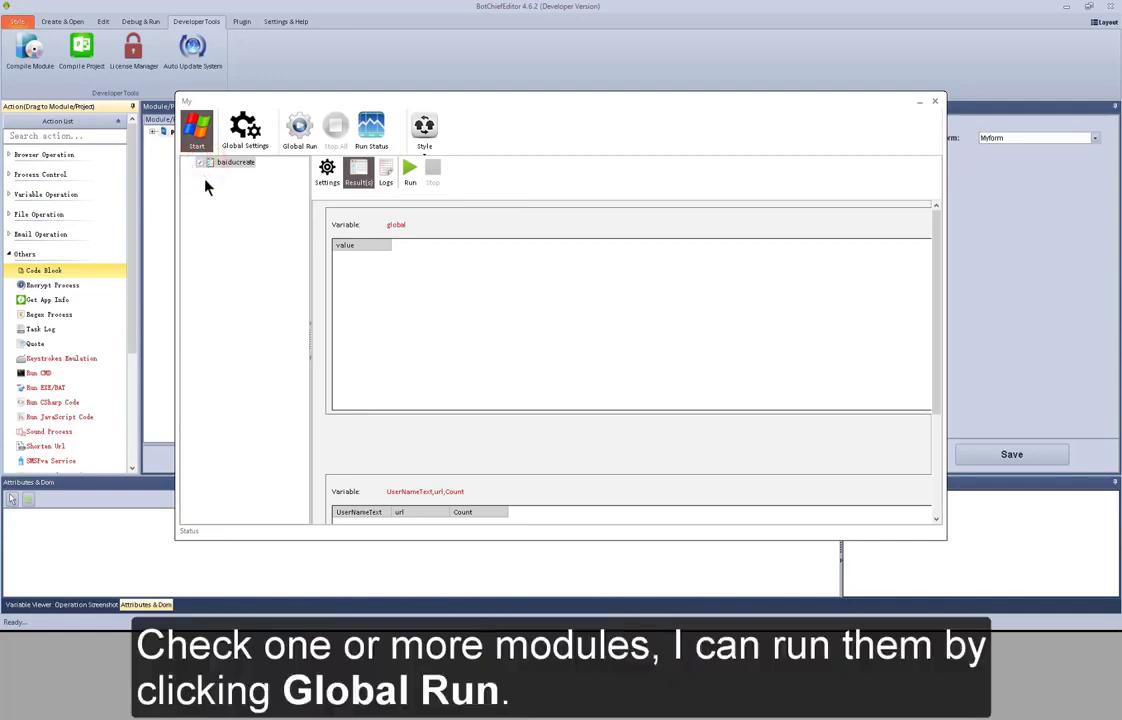
click(370, 138)
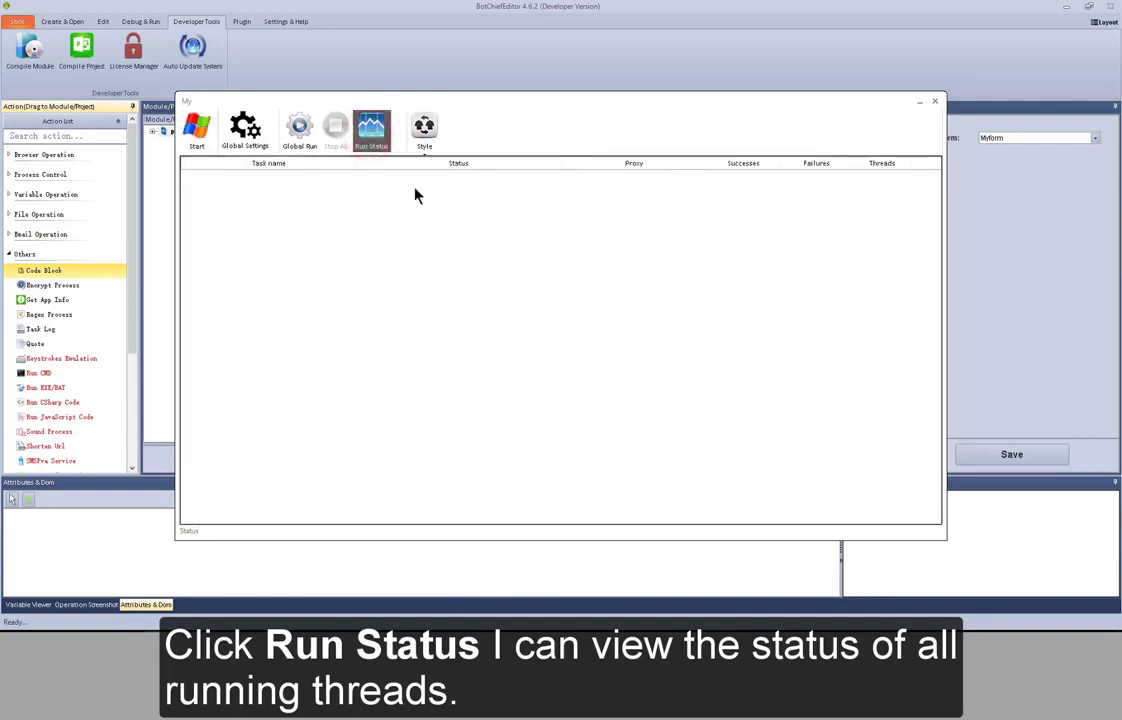
Change the form style of the My program to an Office 2010 scheme
click(428, 132)
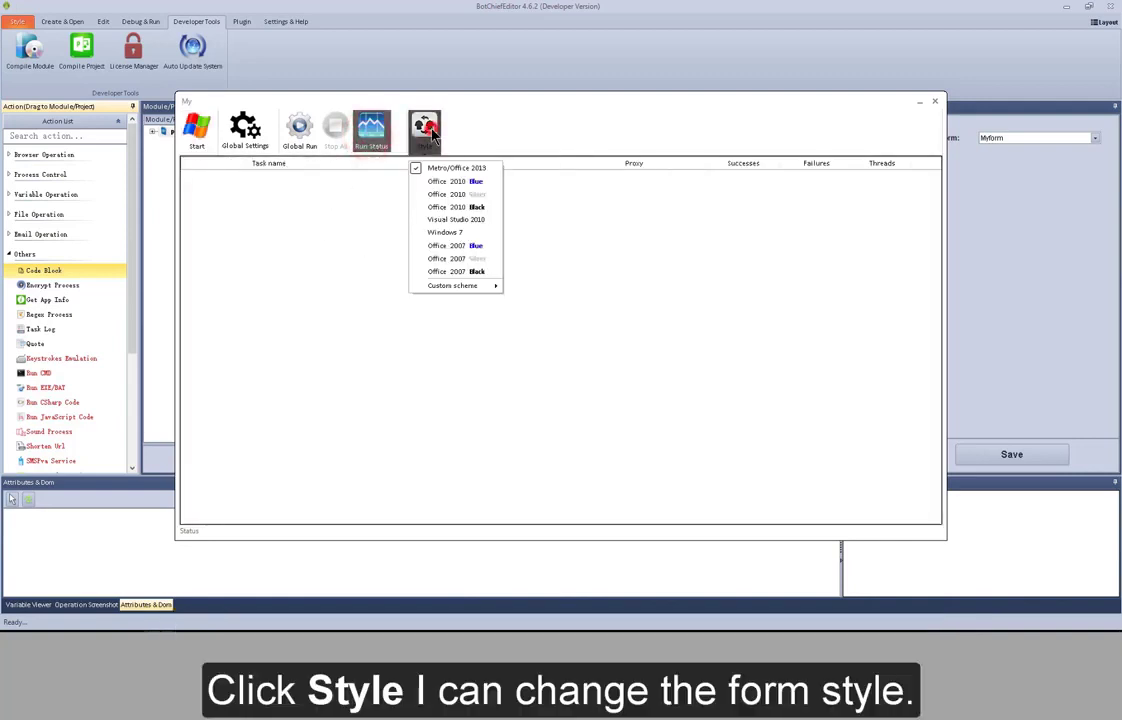
click(451, 193)
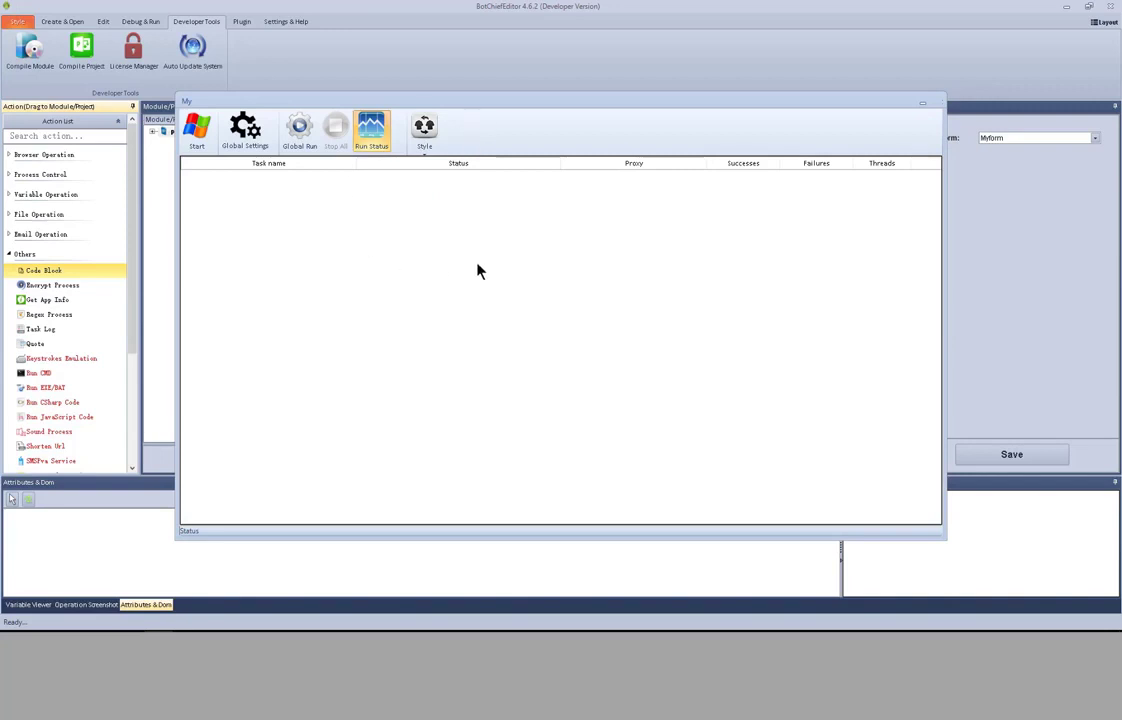
Review the run mode options for the baiducreate module, including the schedule for its first run, and cancel without running it
click(196, 138)
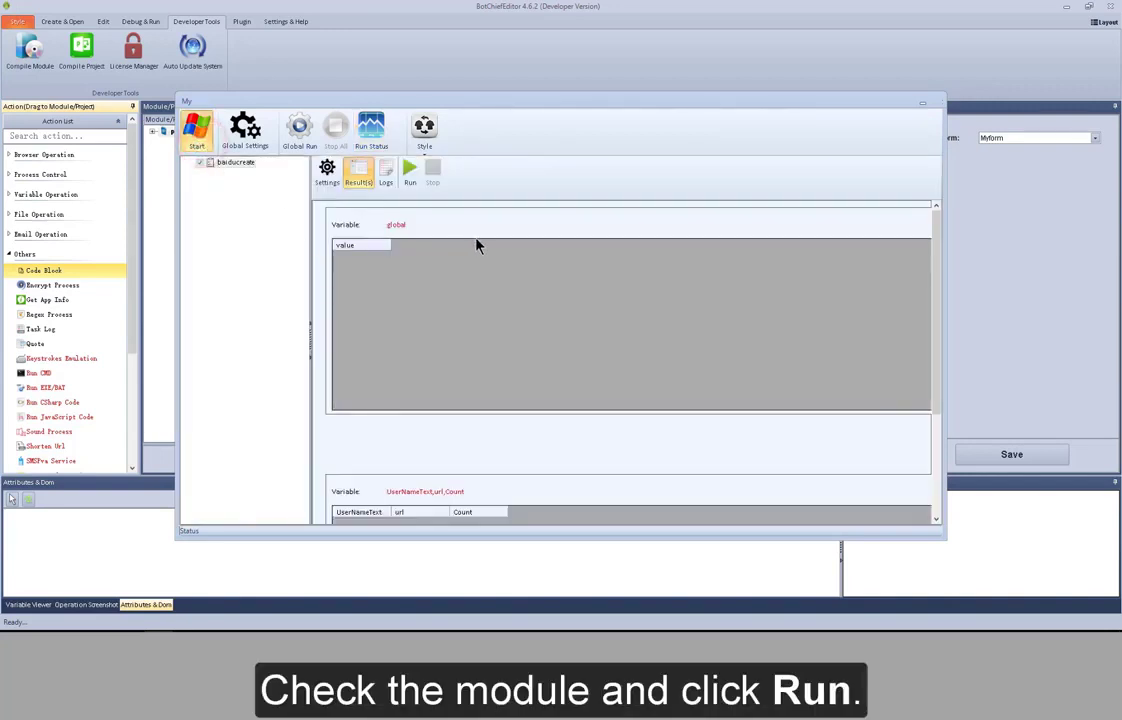
click(413, 175)
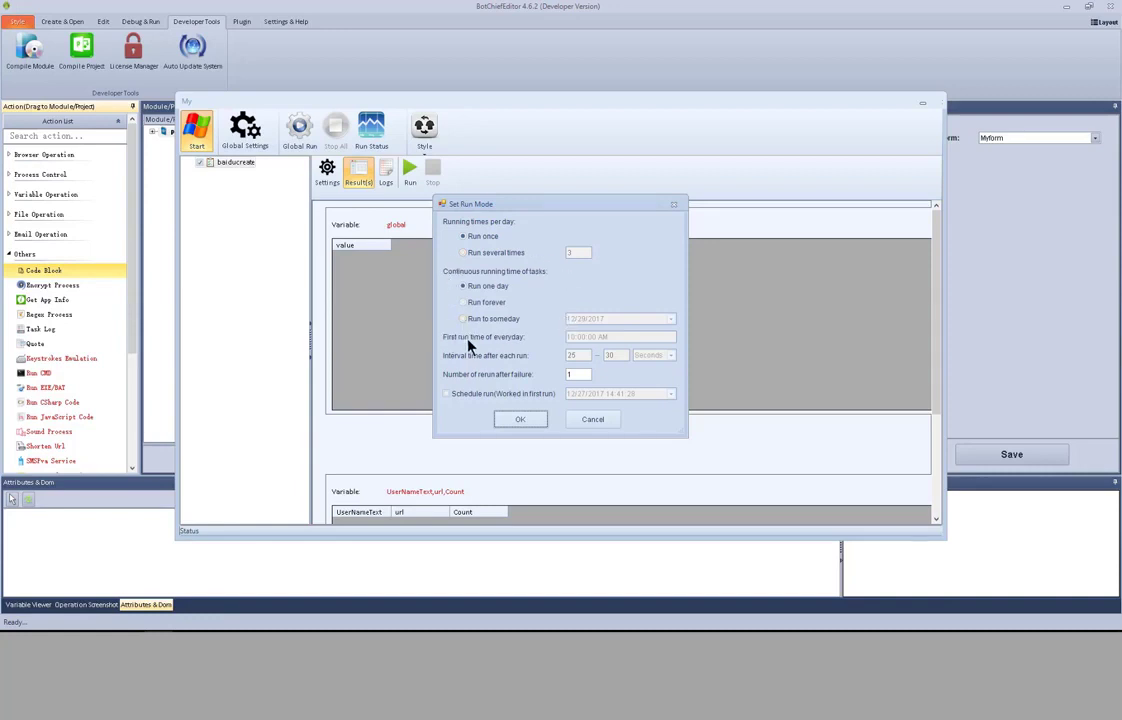
click(582, 374)
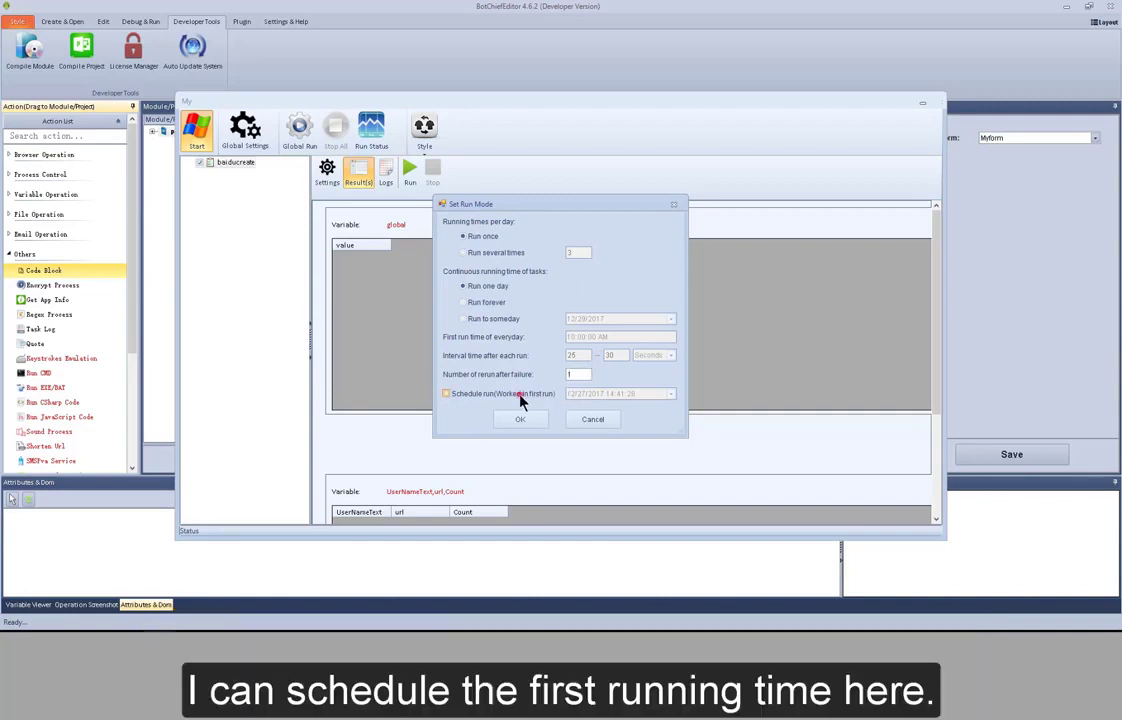
click(519, 397)
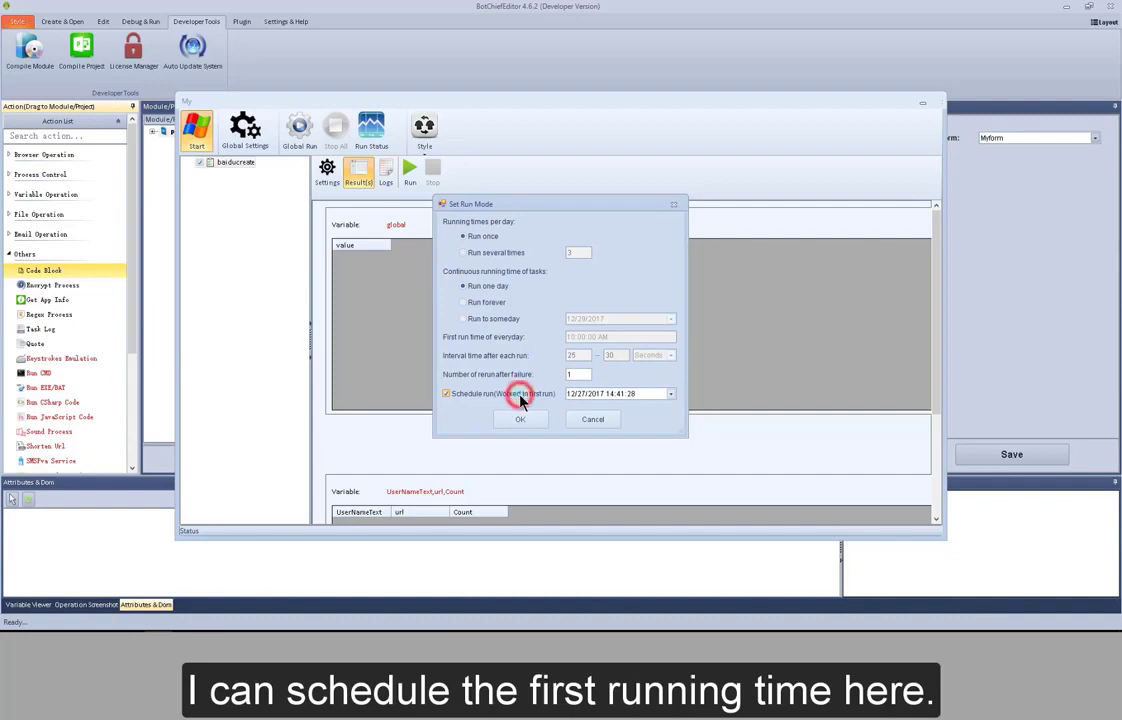
click(611, 420)
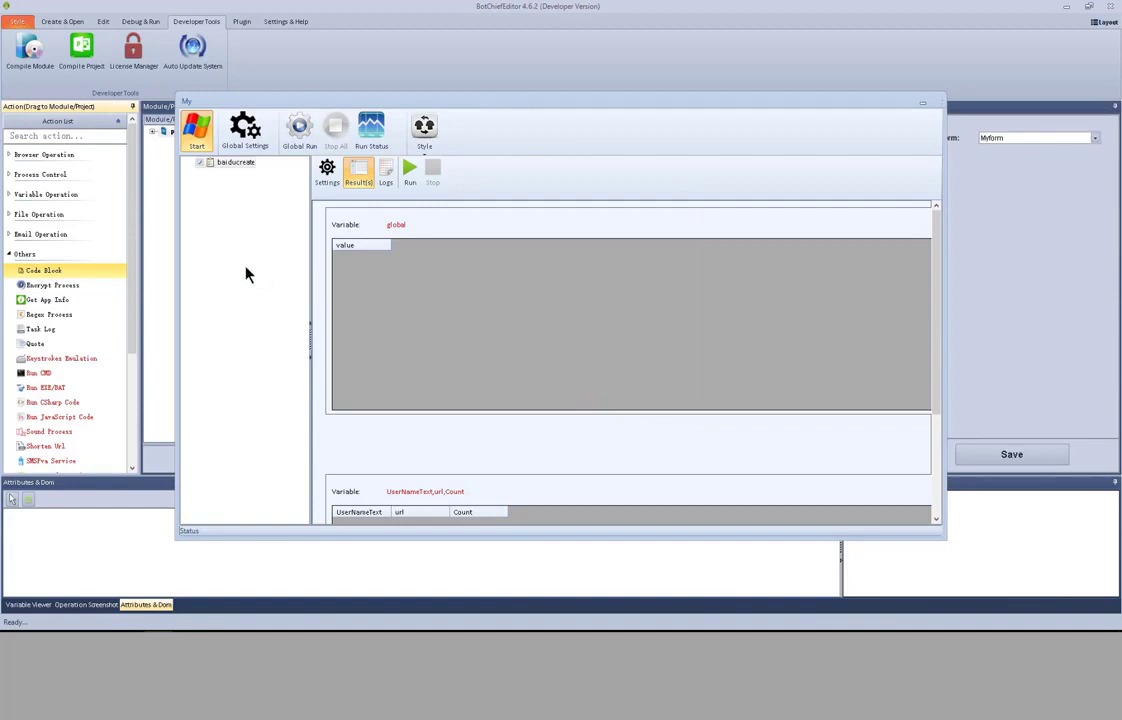